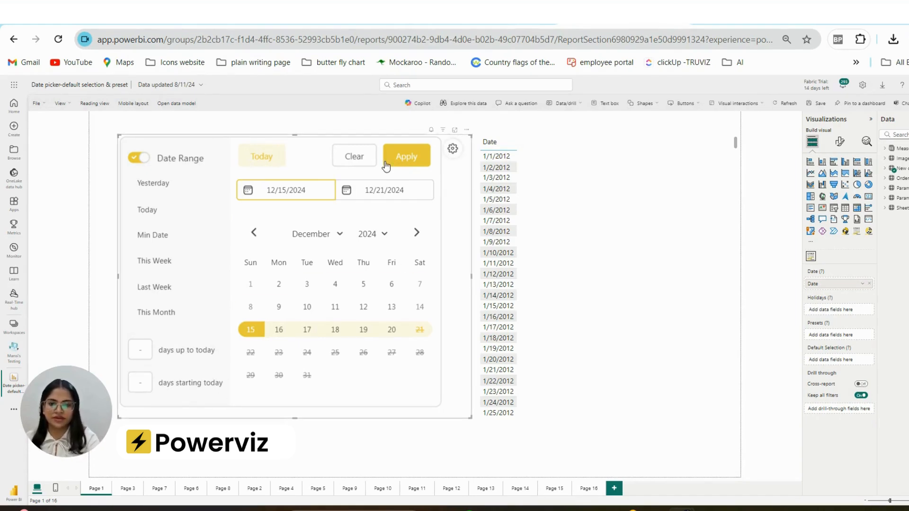
Filter the date table to 12/02/2024 through 12/19/2024 using the calendar, and clear that date selection
click(373, 233)
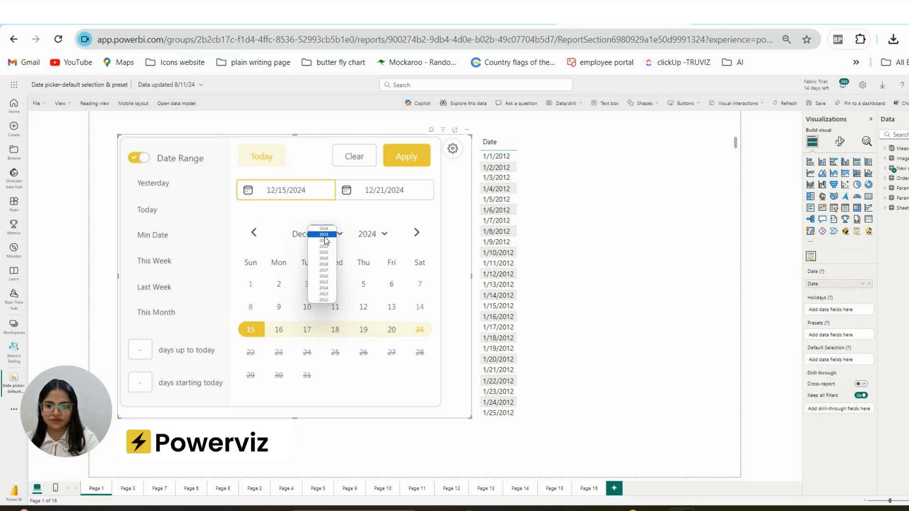
click(398, 247)
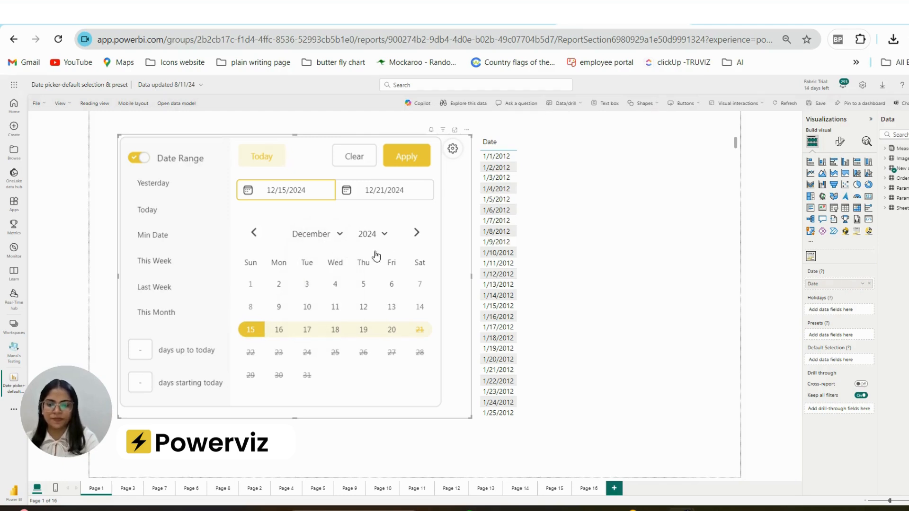
click(333, 329)
click(284, 288)
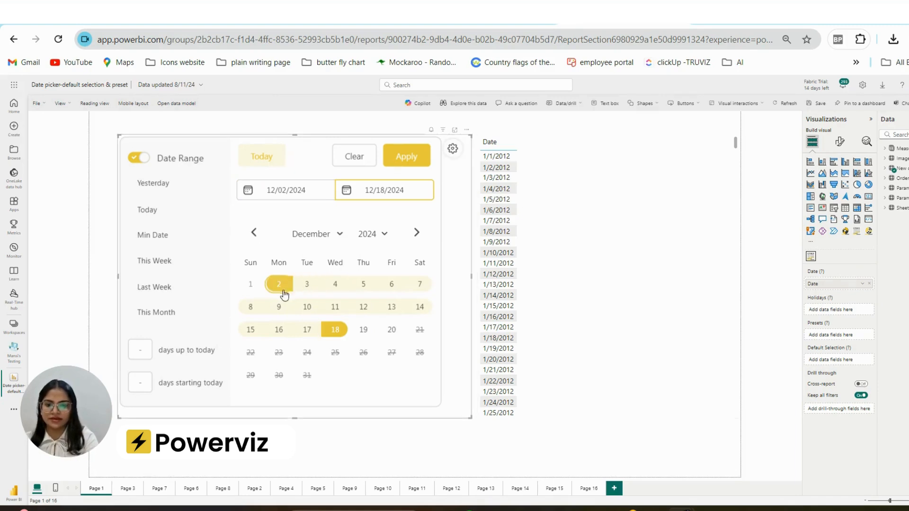
click(363, 332)
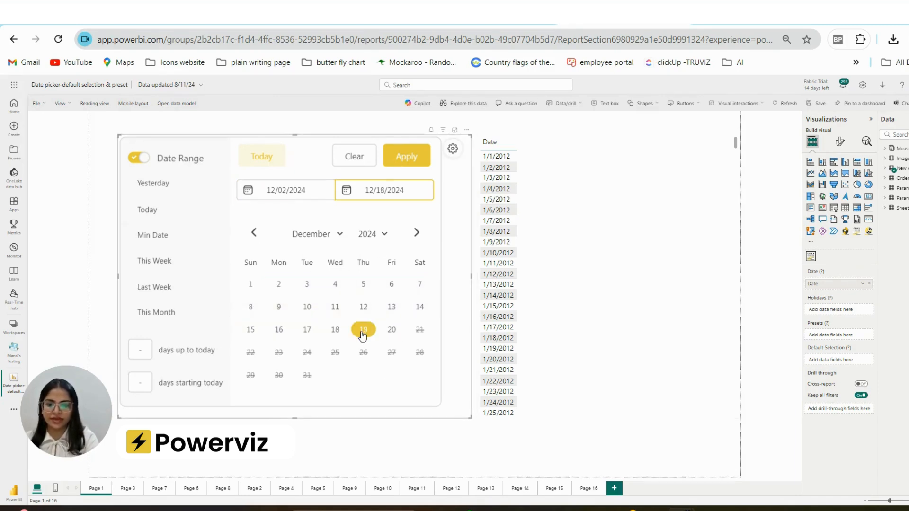
click(363, 333)
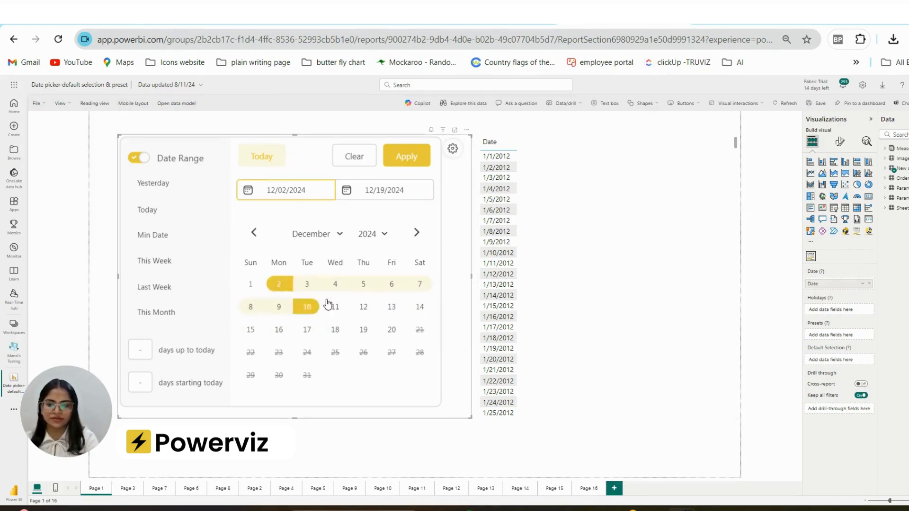
click(410, 159)
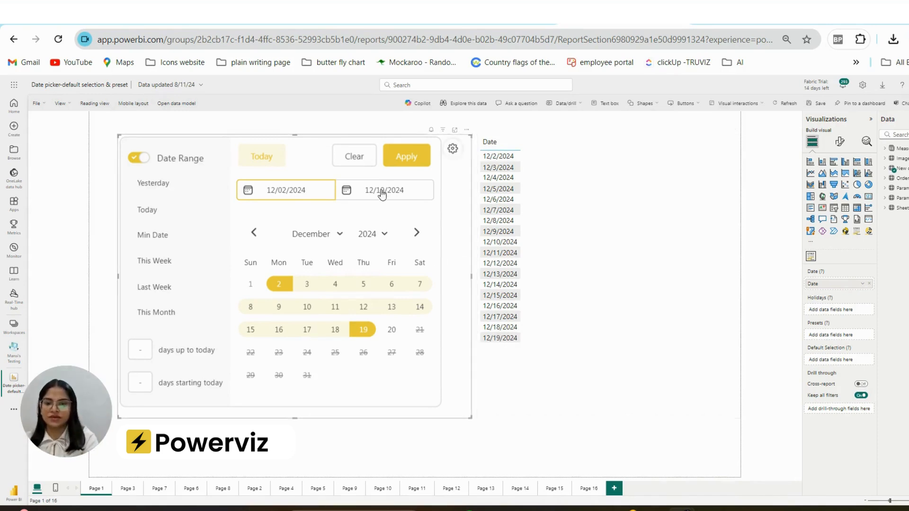
click(364, 164)
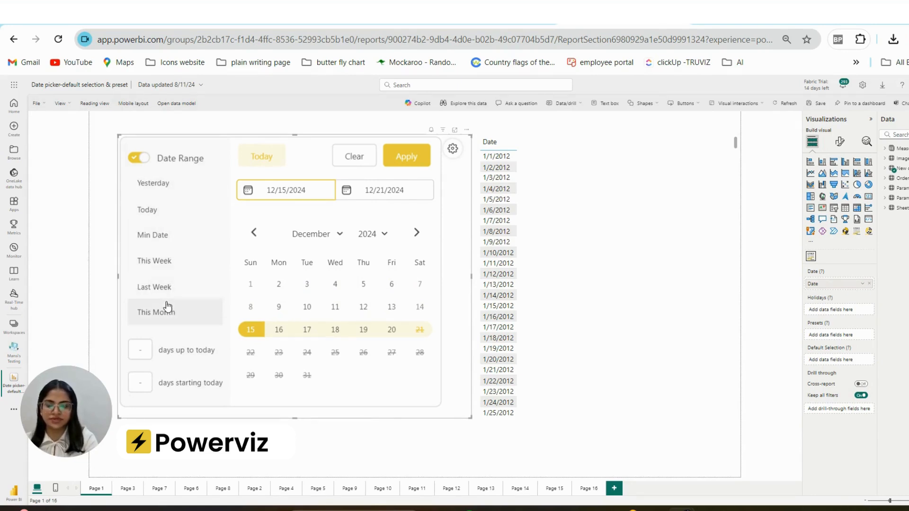
Filter the date table with the This Week preset, and replace that filter with the Today preset
click(165, 274)
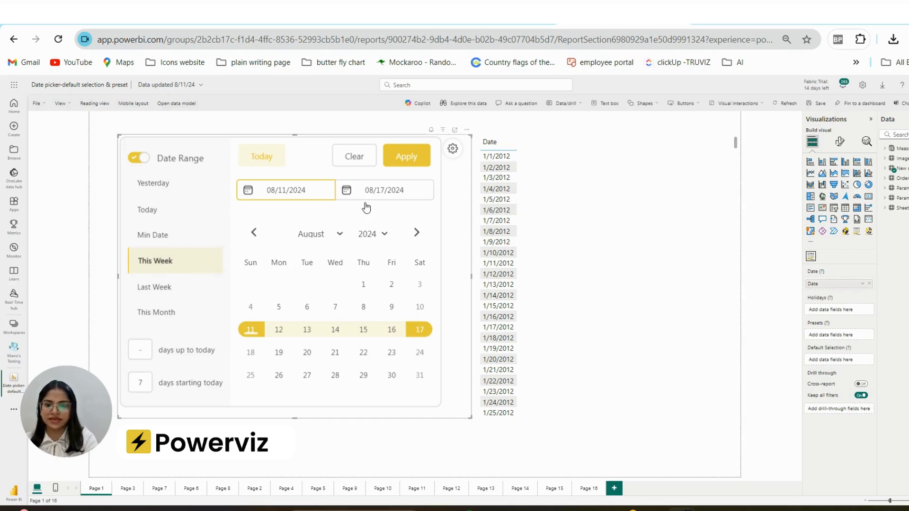
click(398, 167)
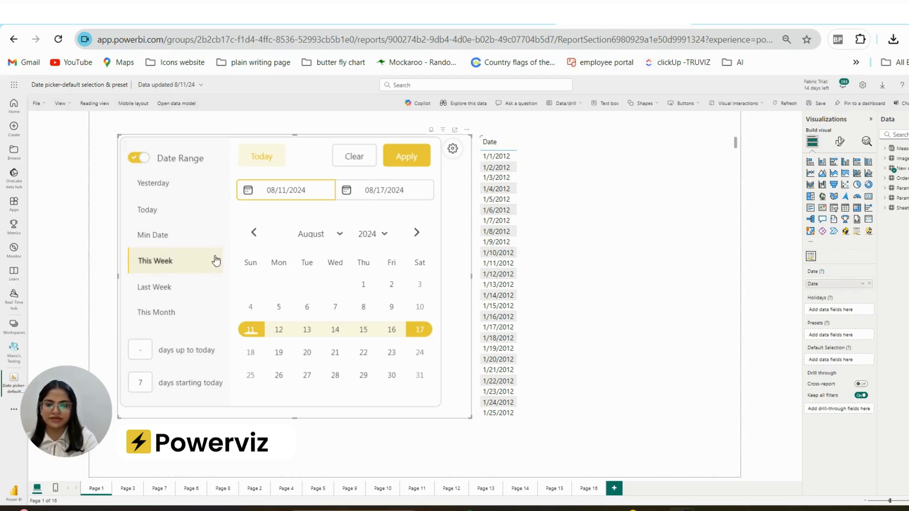
click(166, 209)
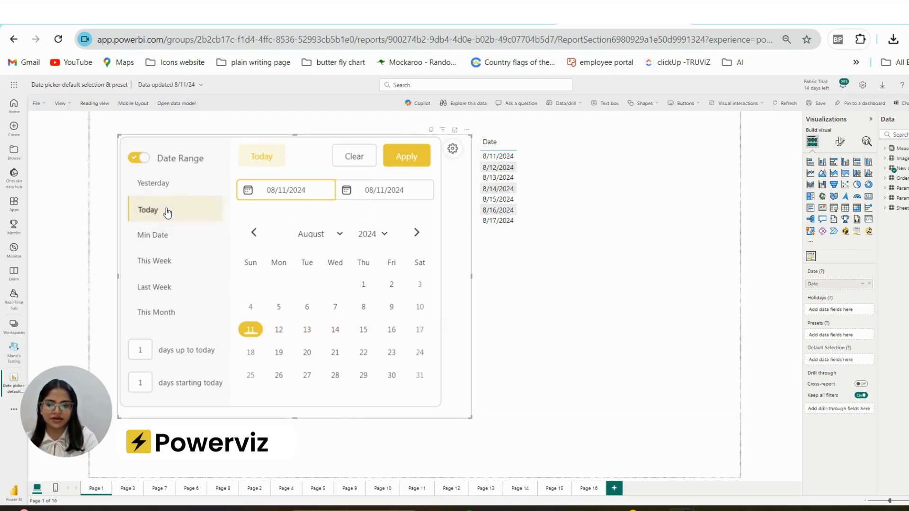
click(397, 166)
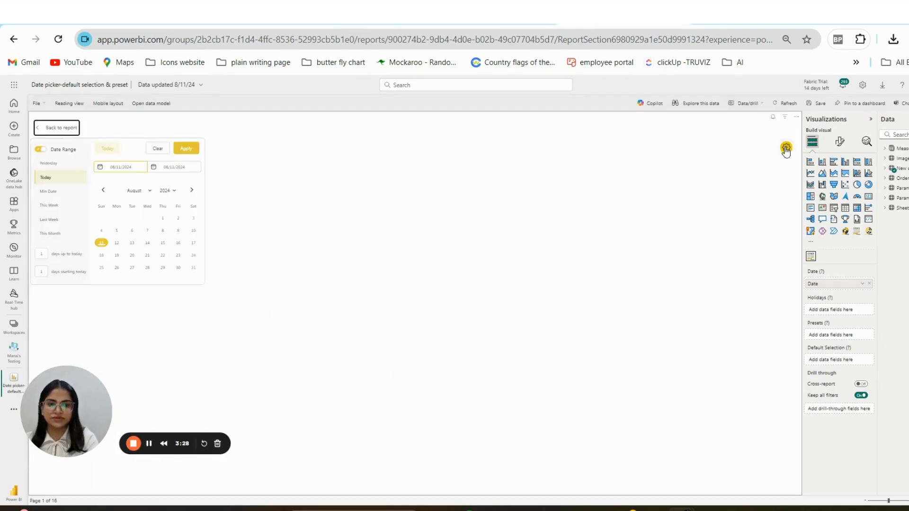
Open the date picker's advanced settings and examine the Calendar, Default Selection, Presets, Formatting and Weekends/Holidays options
click(786, 148)
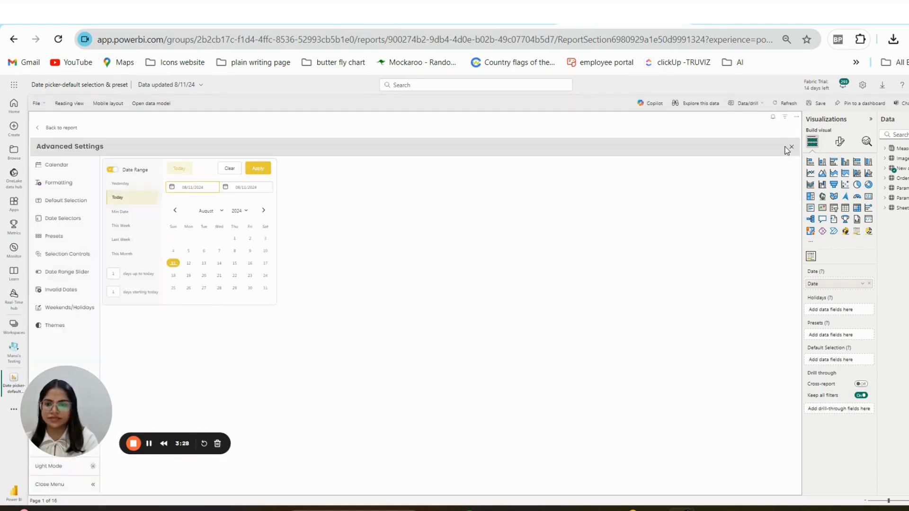
click(118, 201)
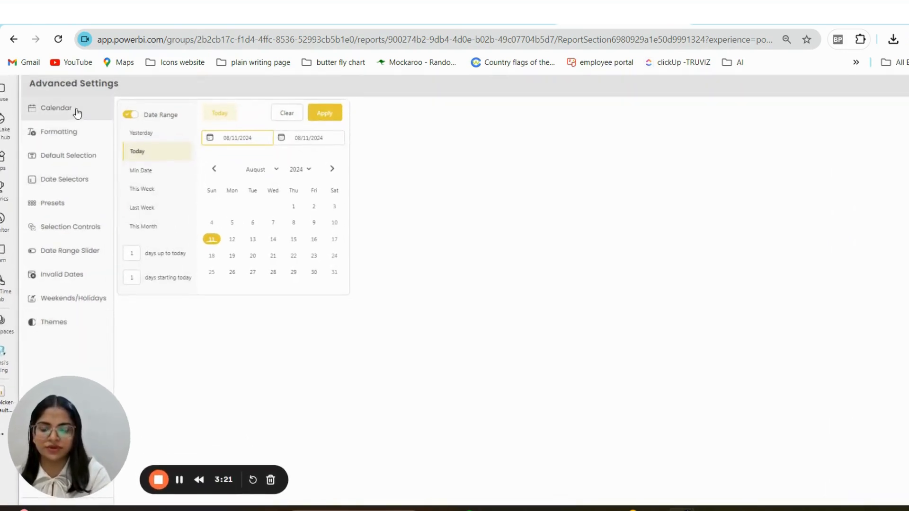
click(76, 109)
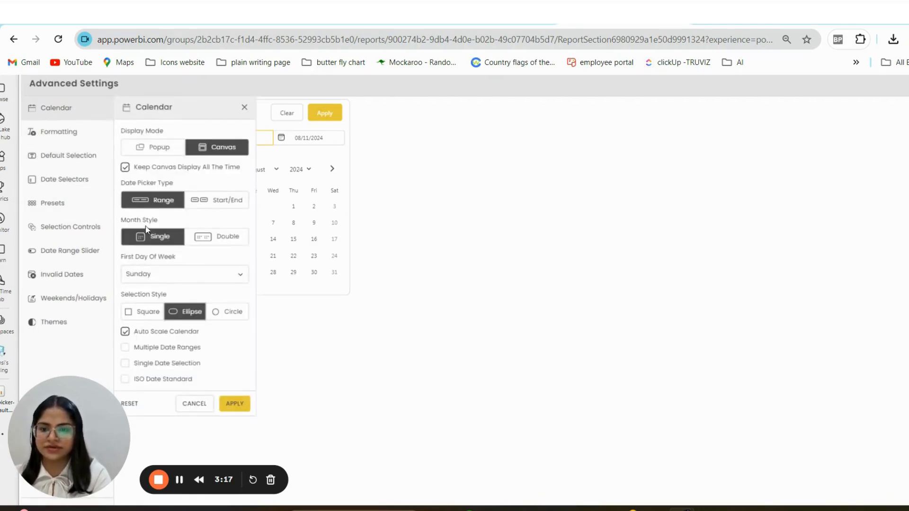
click(71, 153)
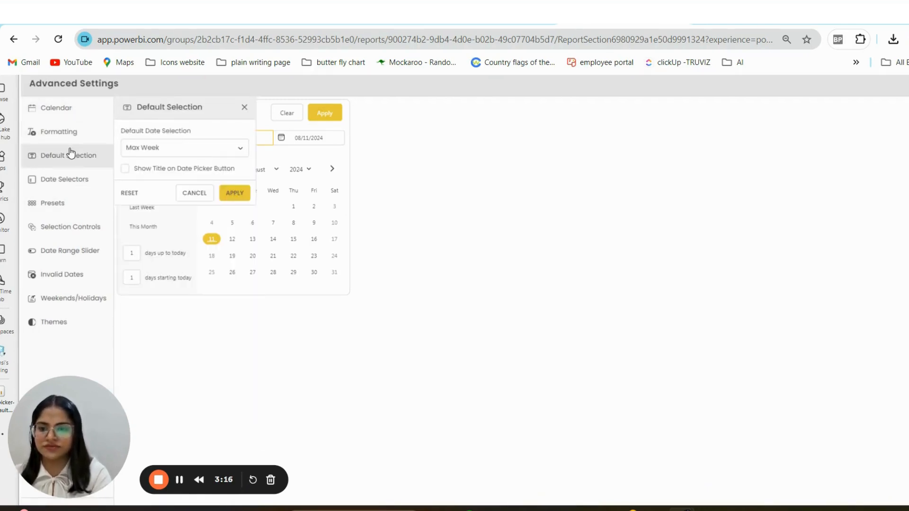
click(58, 203)
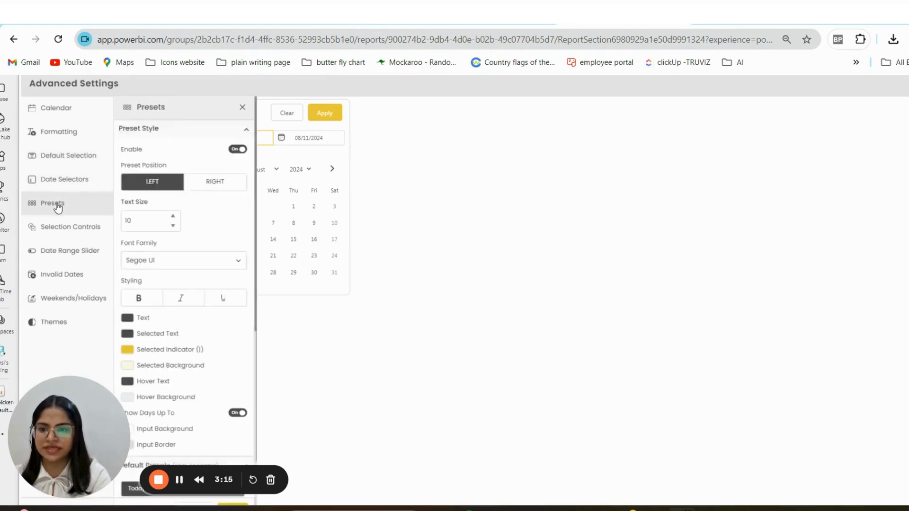
click(75, 135)
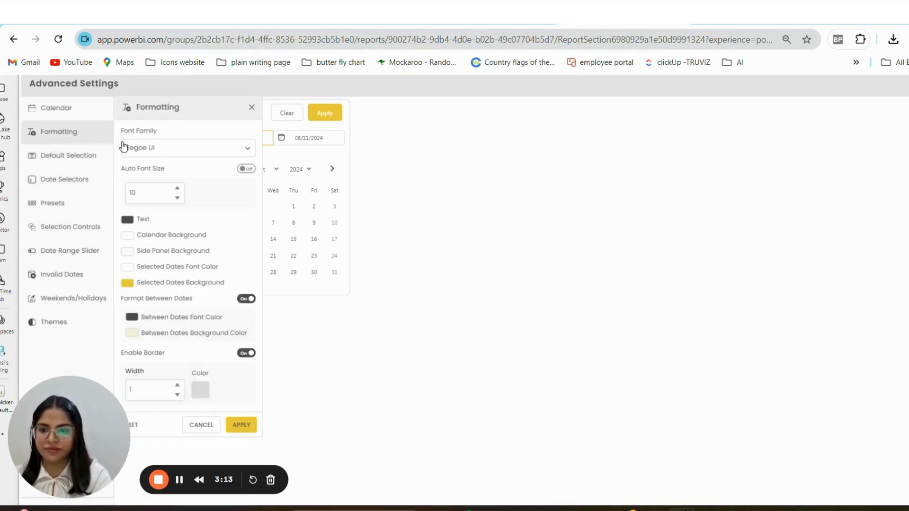
click(101, 299)
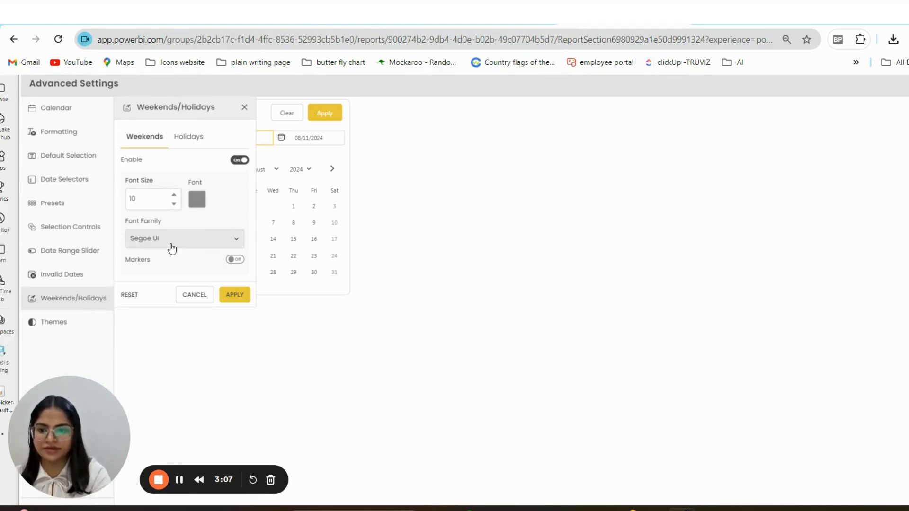
Preview the date picker's Dark theme in Pink, and switch the theme selection back to Light in Yellow
click(72, 326)
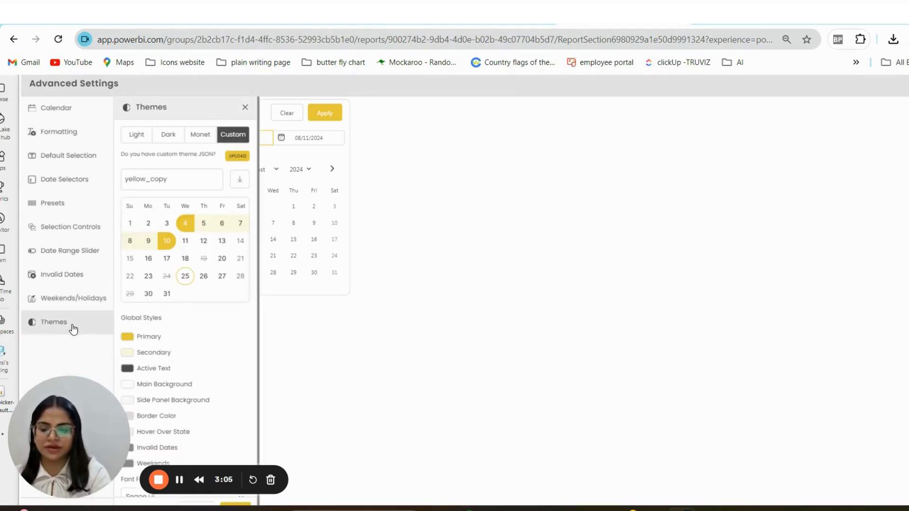
click(145, 135)
click(148, 173)
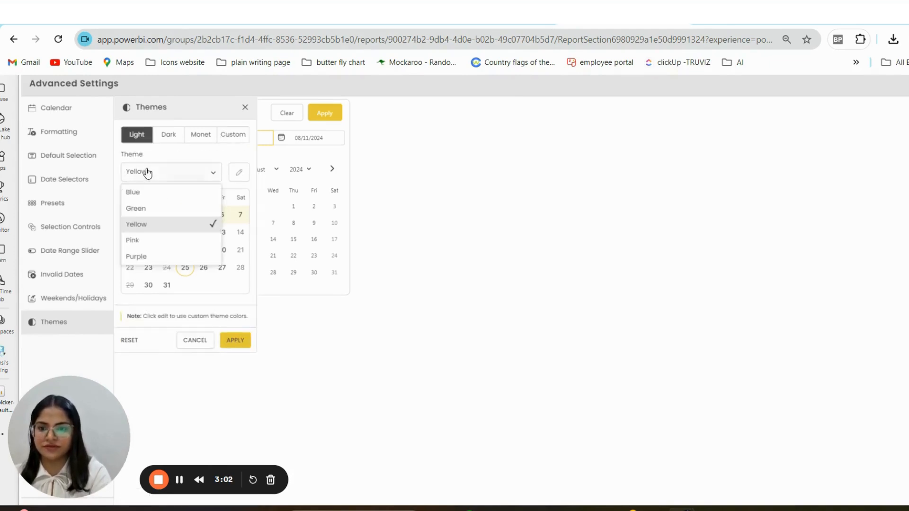
click(178, 134)
click(171, 134)
click(159, 173)
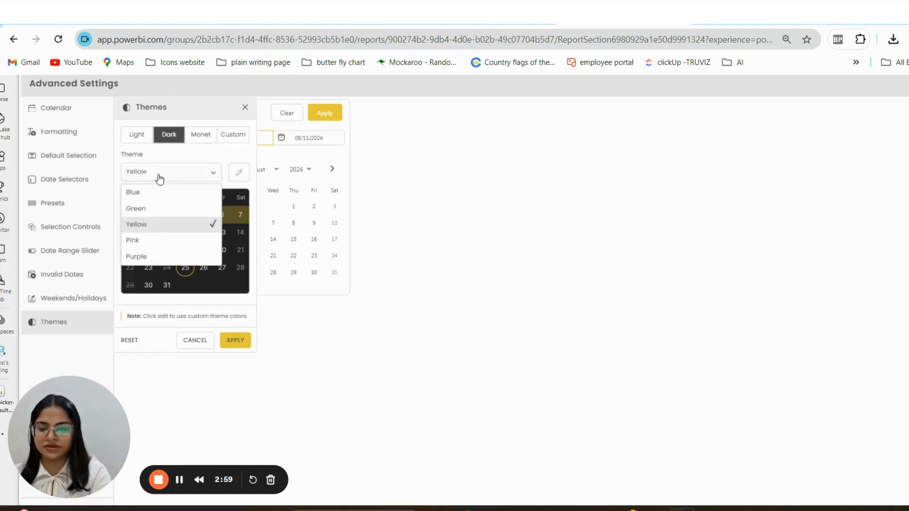
click(152, 239)
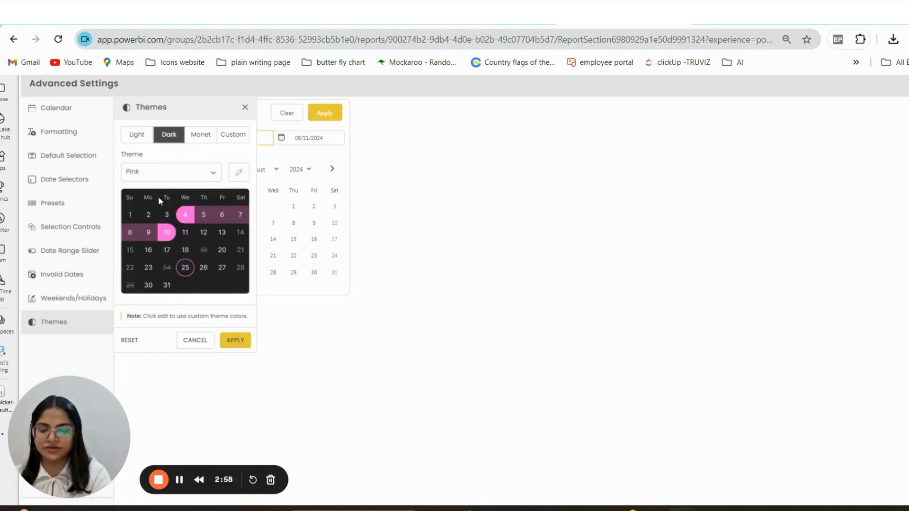
click(137, 135)
click(136, 172)
click(139, 224)
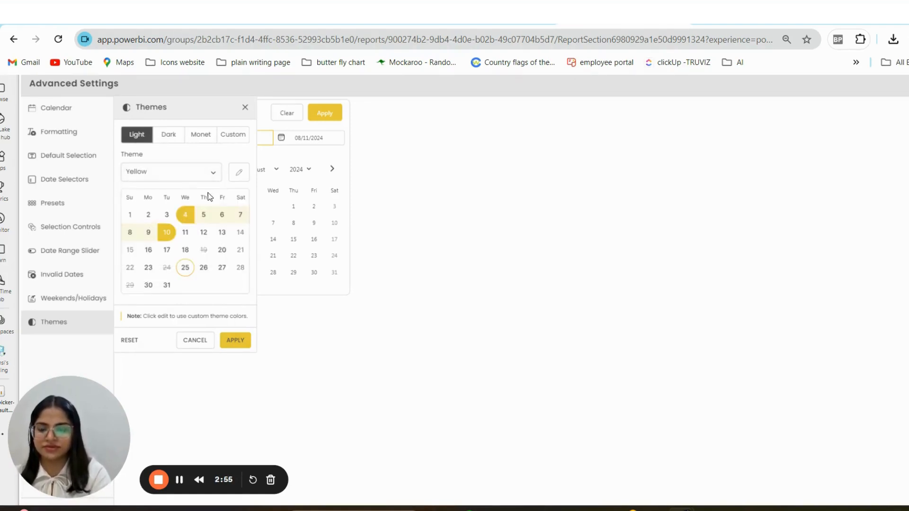
Open the Light Yellow theme for custom editing, examine its global style colors, and return to the report
click(238, 175)
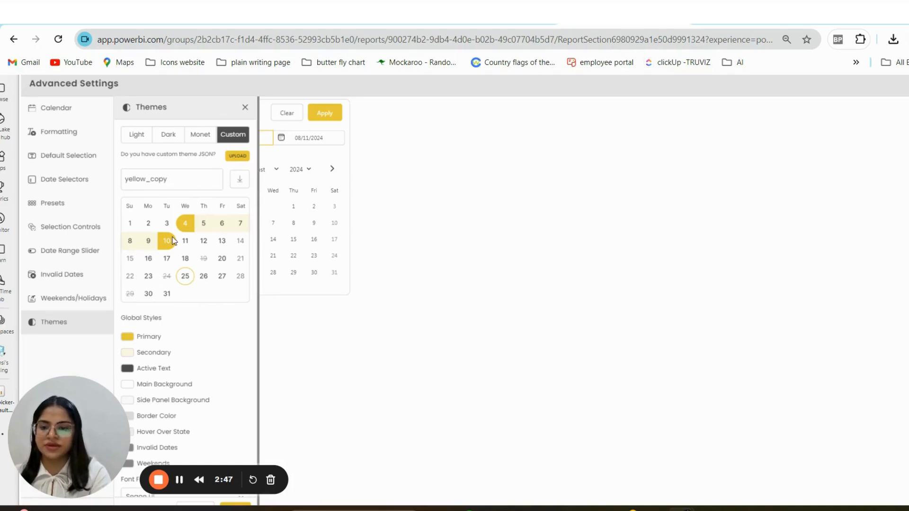
scroll(153, 292, down, 3)
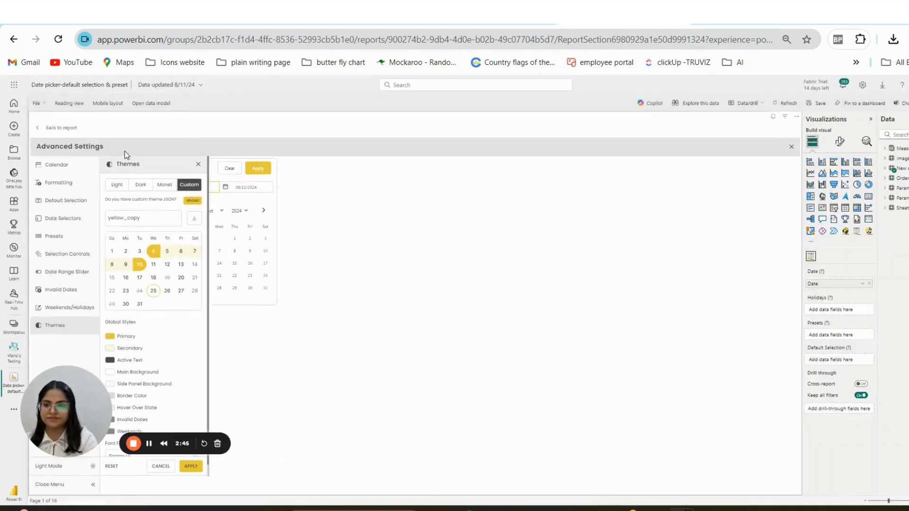
click(79, 131)
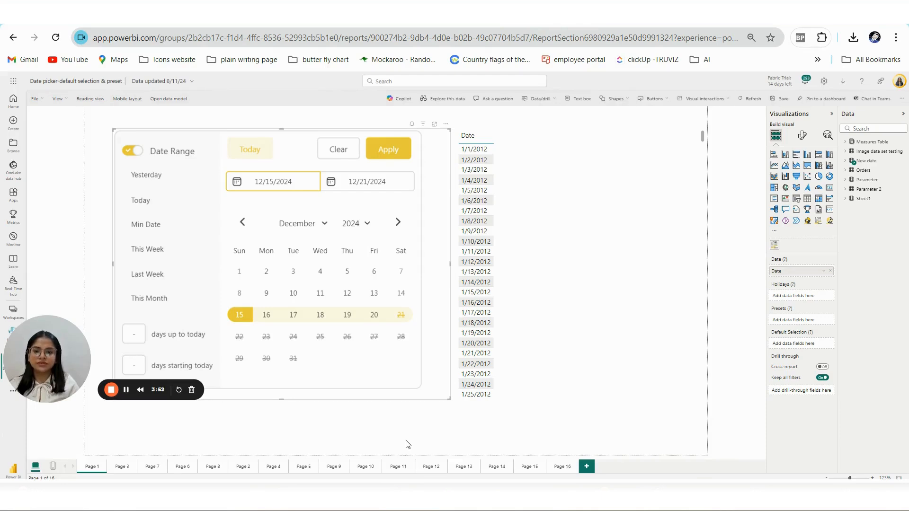
Set the date picker's default date selection to Today in the advanced settings, apply it, and return to the report
click(434, 124)
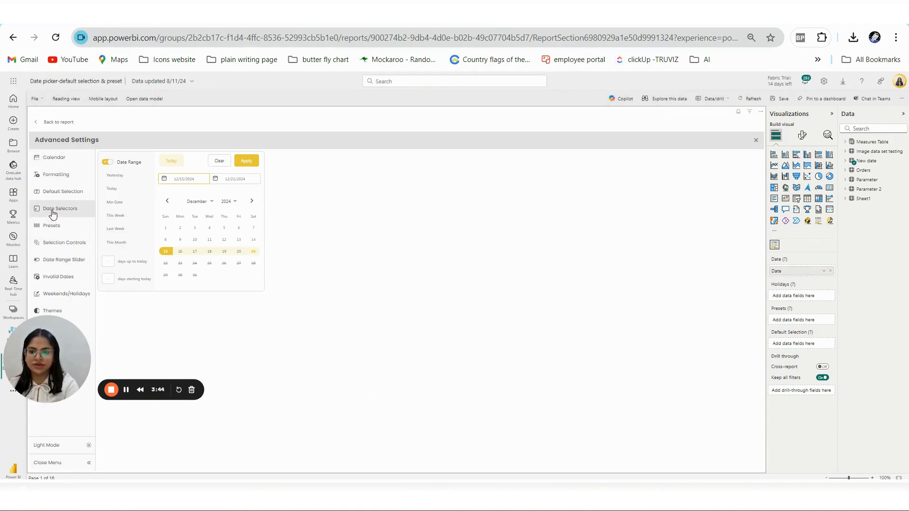
scroll(44, 203, up, 5)
scroll(44, 204, down, 5)
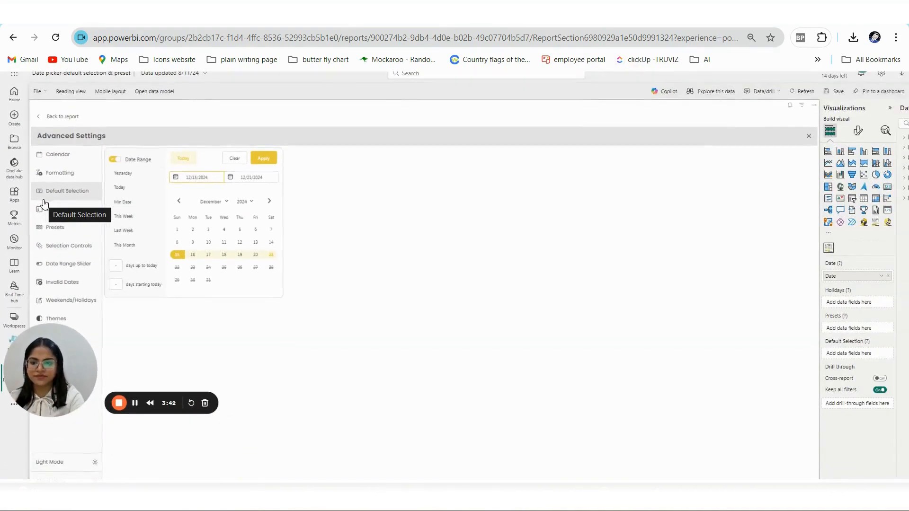
click(57, 194)
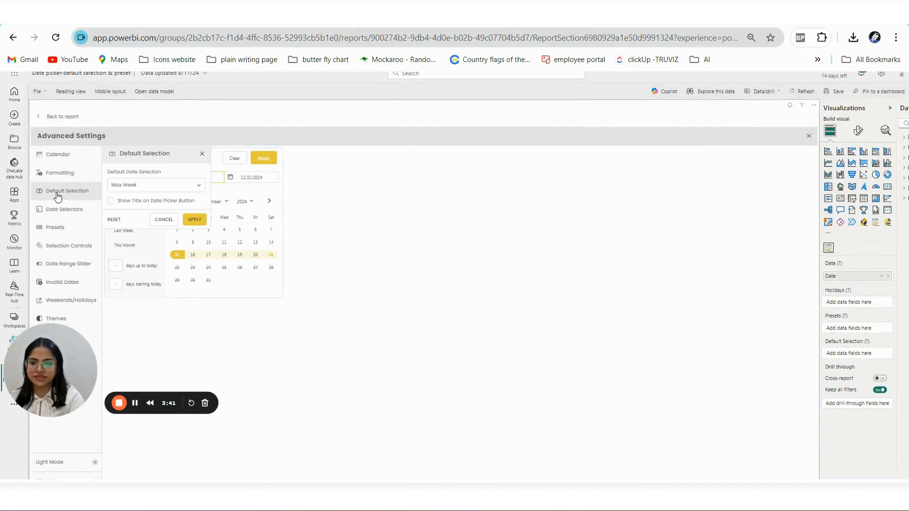
click(132, 188)
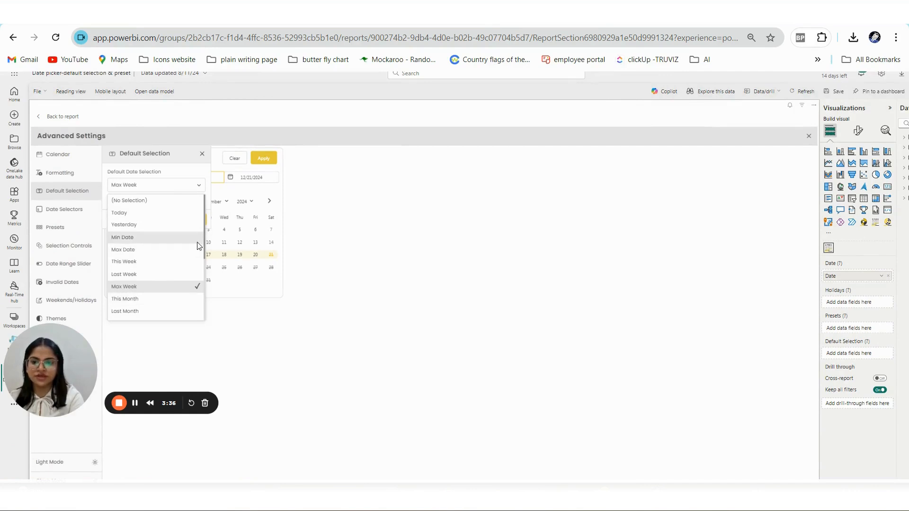
mouse_move(206, 244)
mouse_down()
mouse_move(207, 305)
mouse_move(206, 237)
mouse_up()
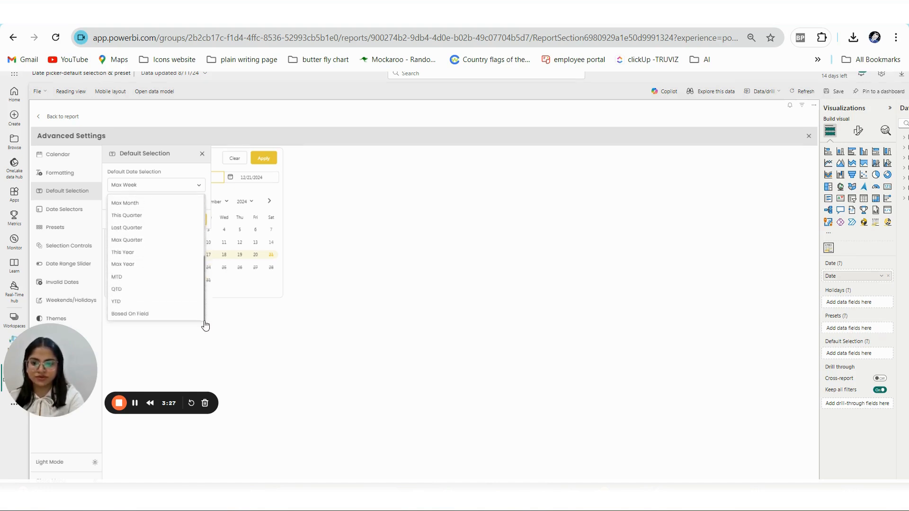
click(173, 314)
click(178, 189)
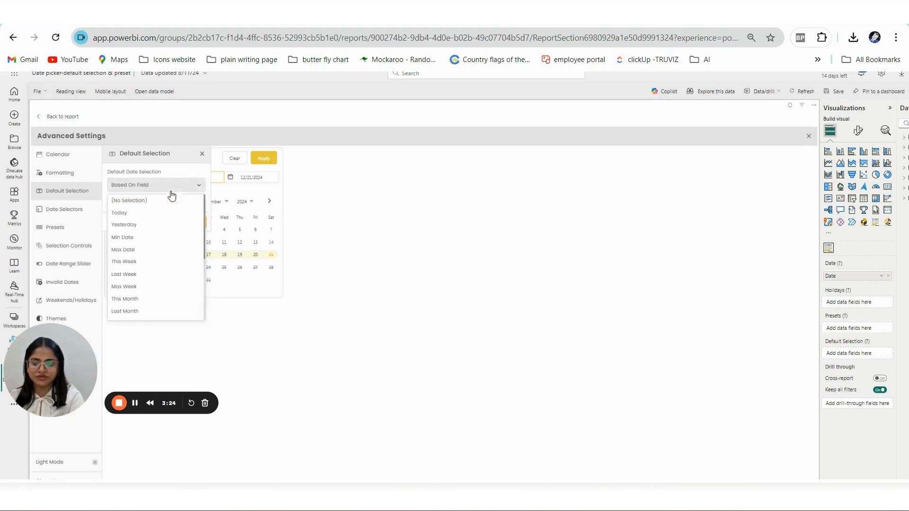
click(124, 213)
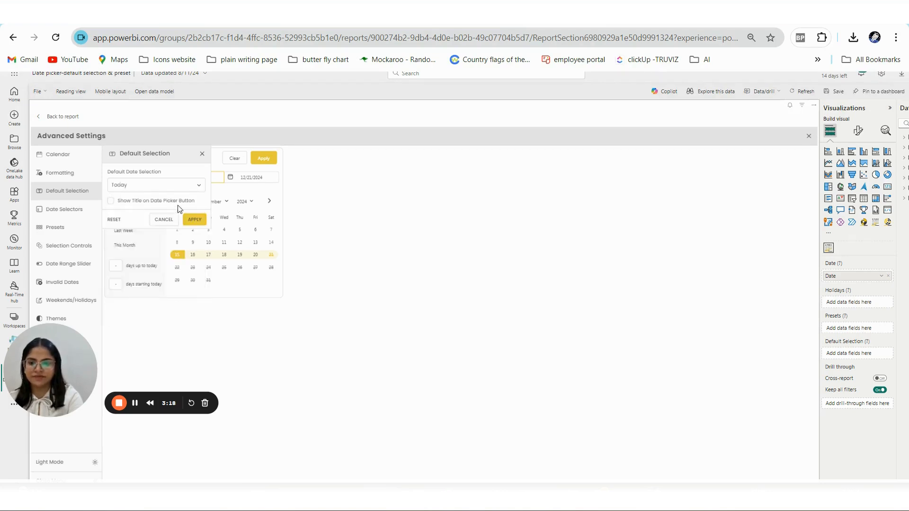
click(196, 220)
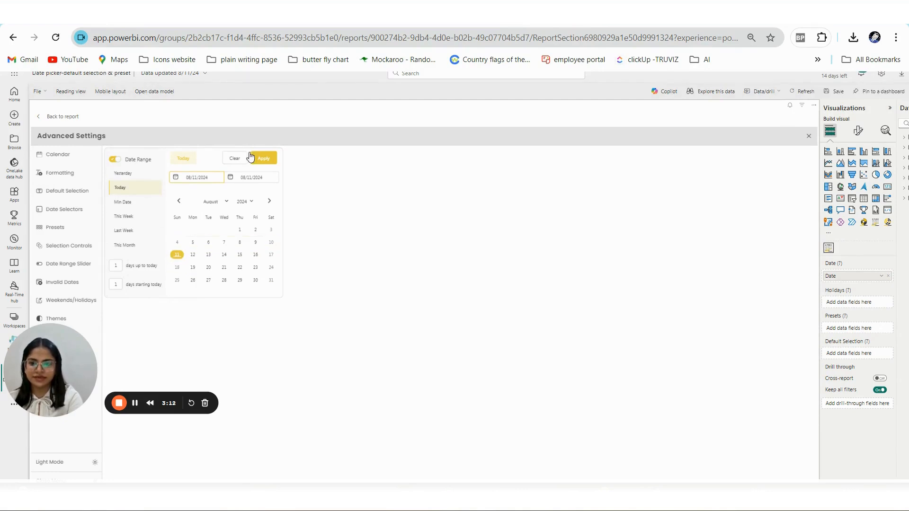
click(68, 118)
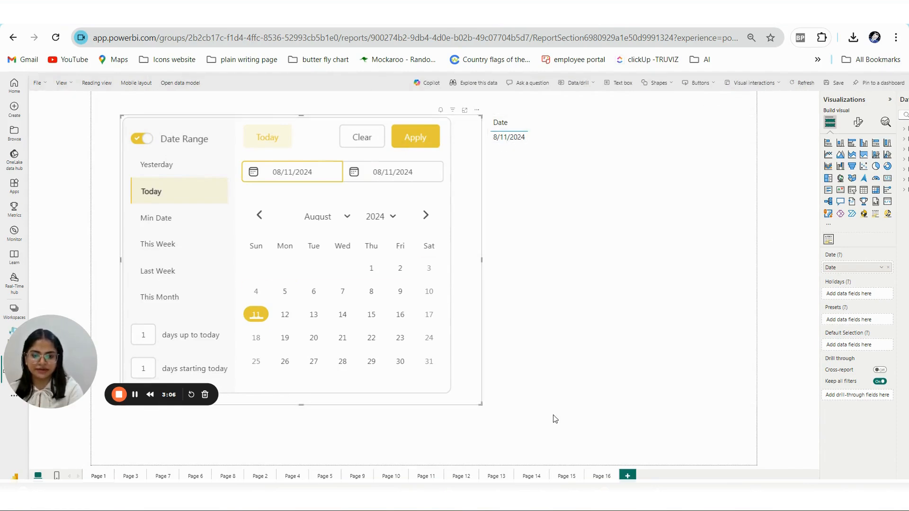
Clear the date filter, pick a calendar range from 8 to 11 August 2024, and switch to Page 3 and back to Page 1
click(373, 135)
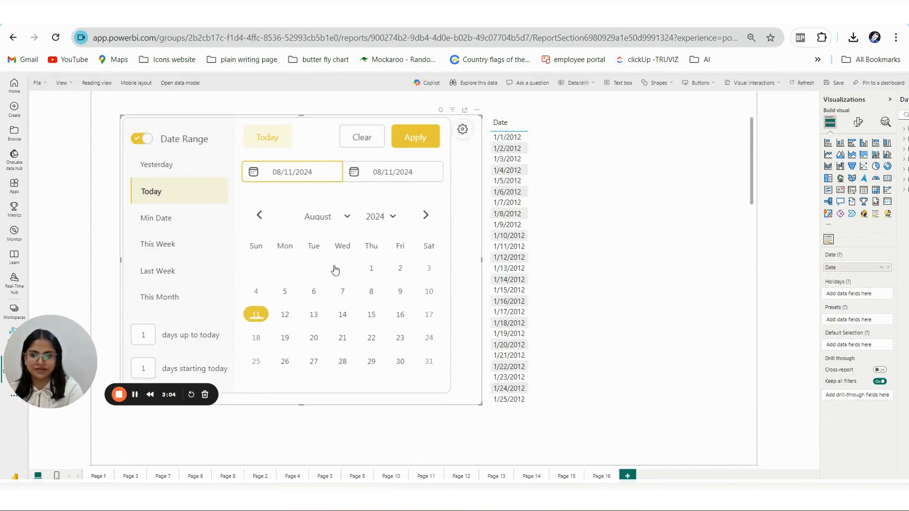
click(373, 296)
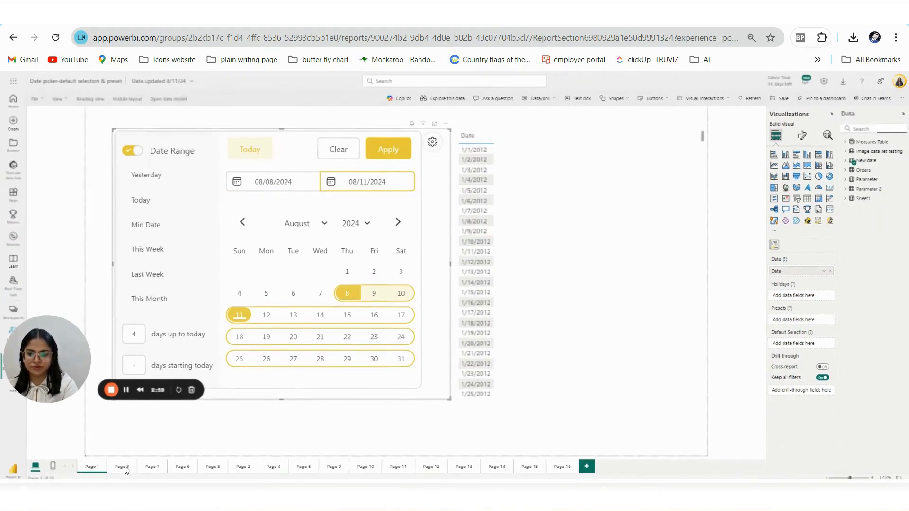
click(124, 467)
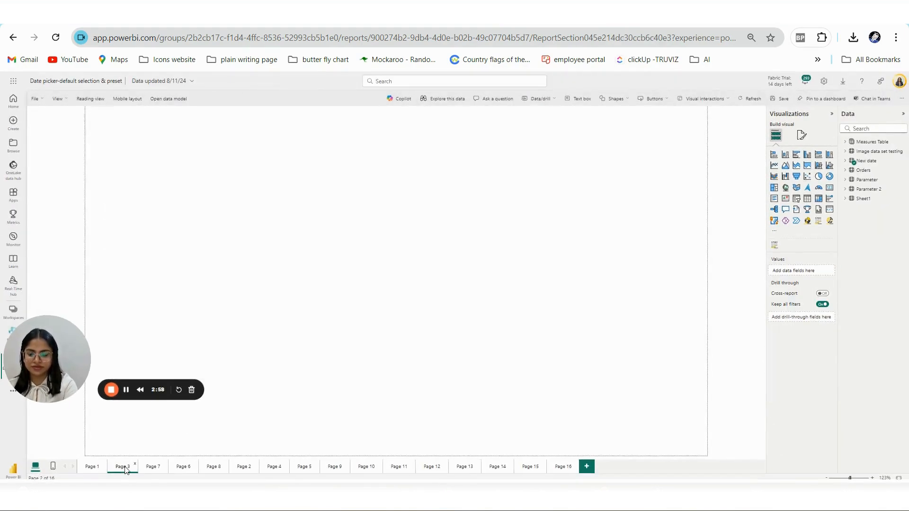
click(92, 468)
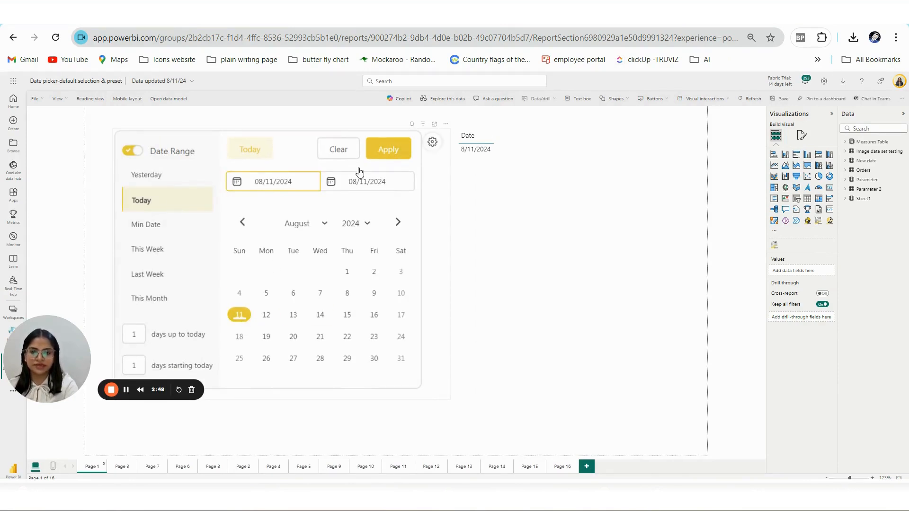
Set the date picker's default date selection to Max Week in the advanced settings, apply it, and return to the report
click(434, 124)
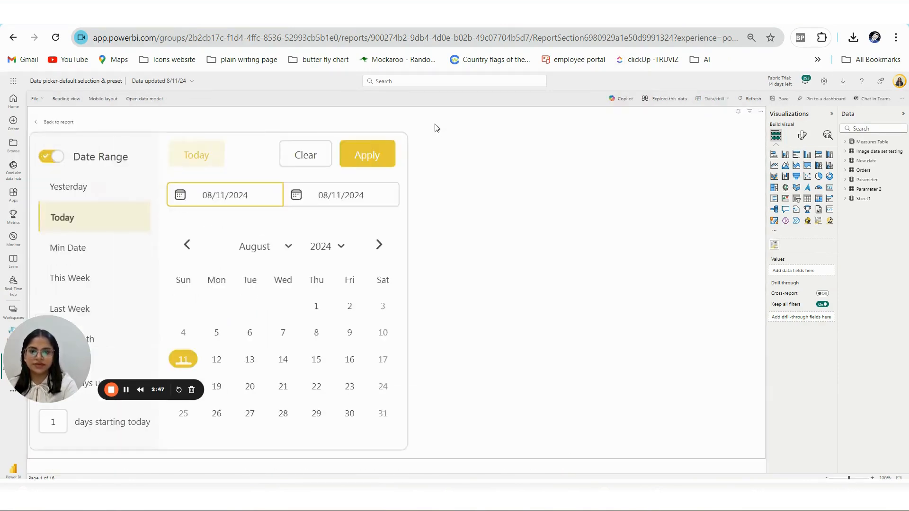
click(747, 141)
click(78, 191)
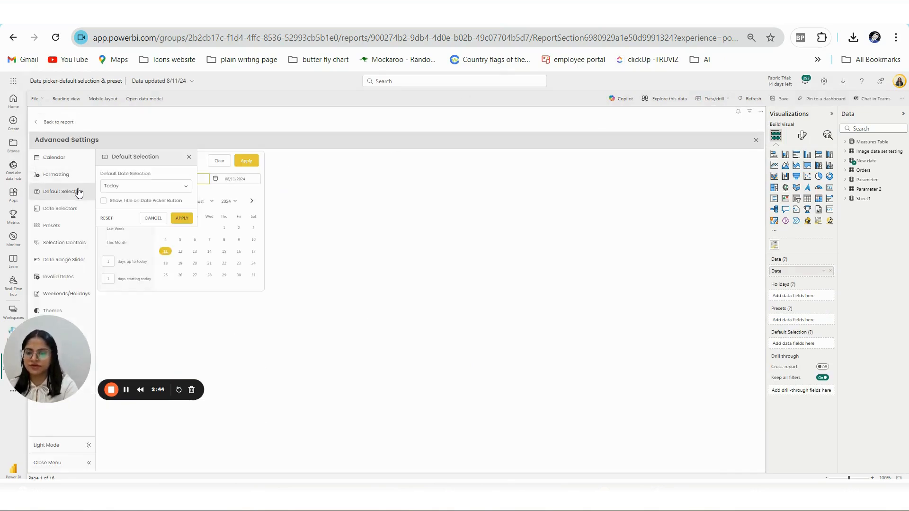
click(125, 188)
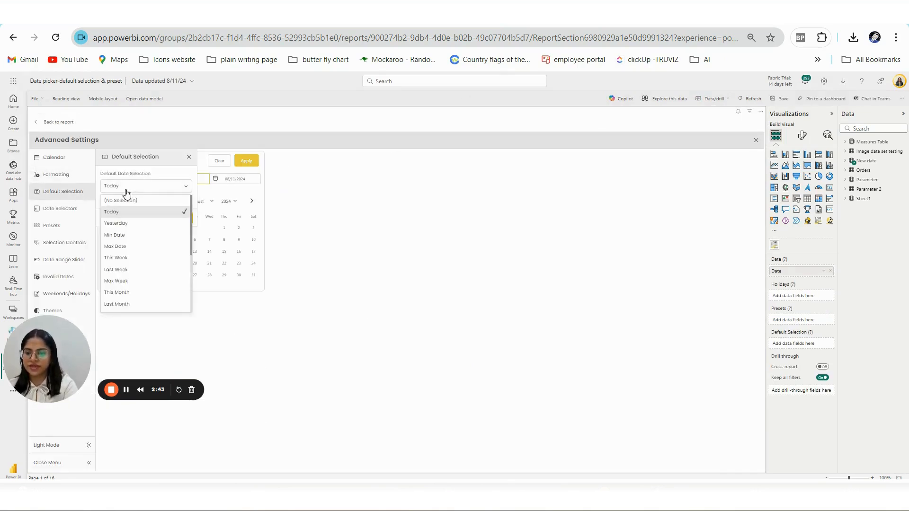
click(116, 282)
click(181, 220)
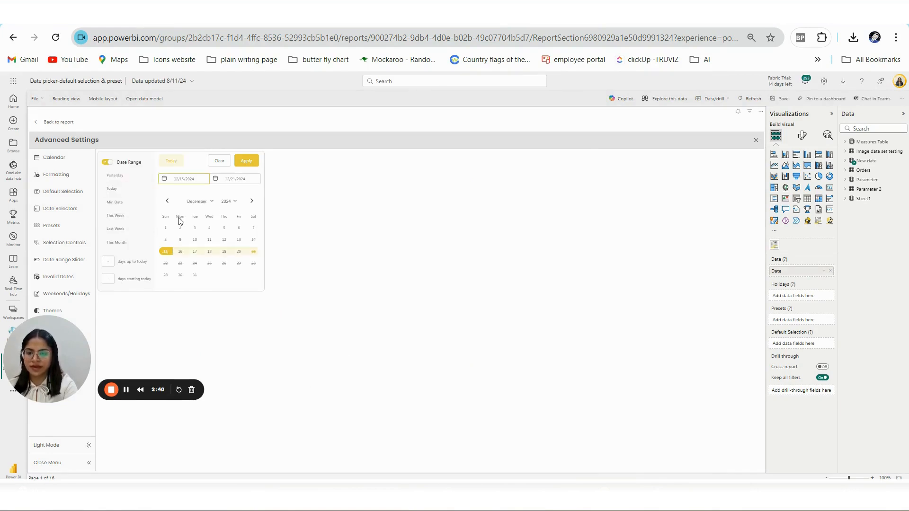
click(47, 121)
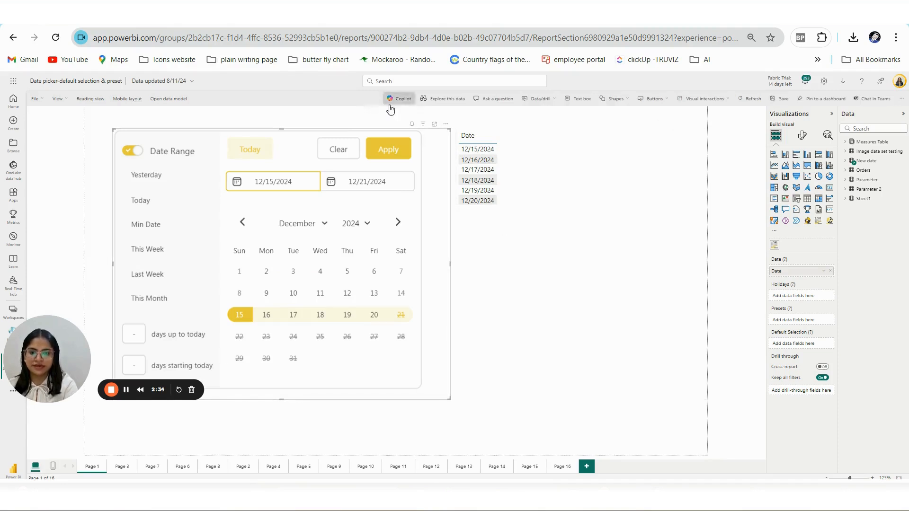
Clear the filter, apply the range 3 to 19 December 2024, and reload Page 1 by visiting Page 3
click(339, 150)
click(293, 272)
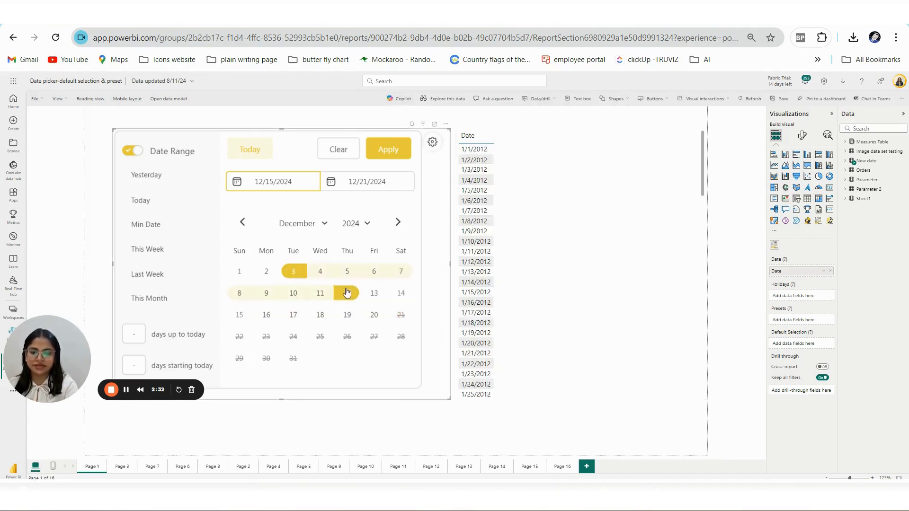
click(347, 315)
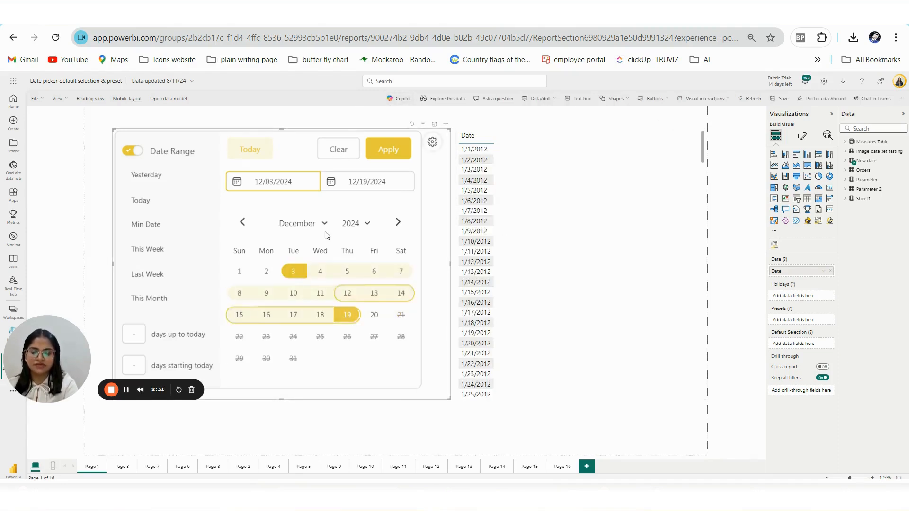
click(375, 159)
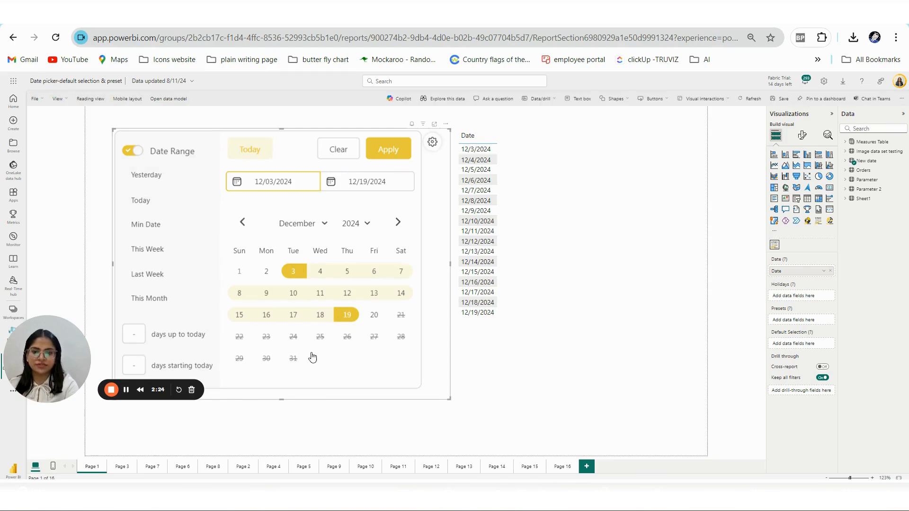
click(122, 467)
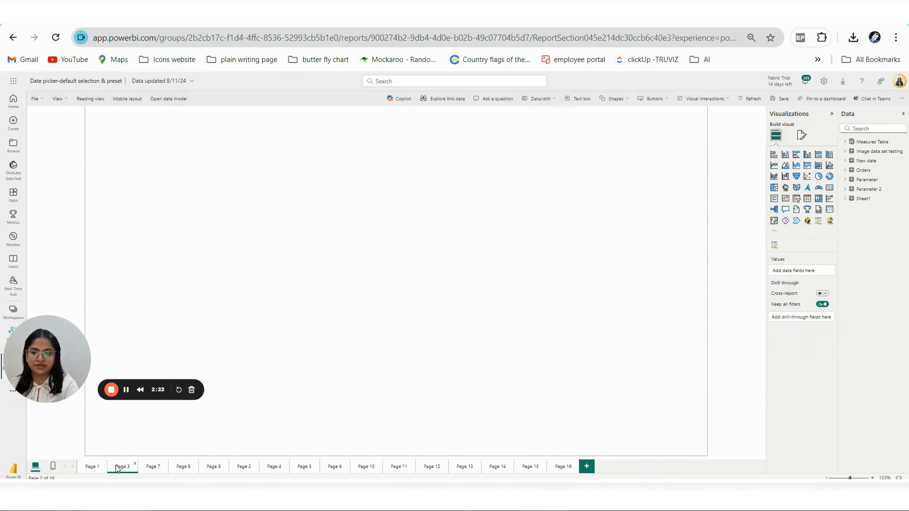
click(91, 467)
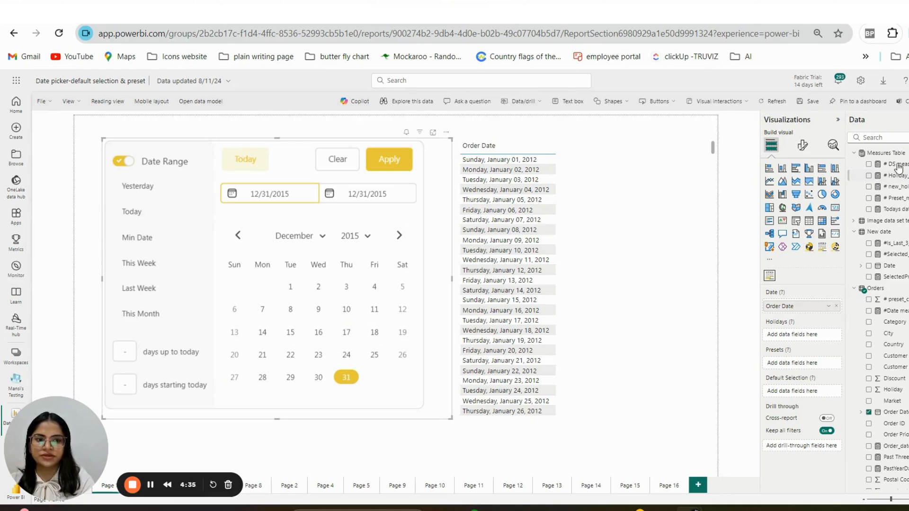
Add # DS measure to the Default Selection field, apply a default date selection Based On Field using that measure, and return to the report
drag(899, 167, 815, 391)
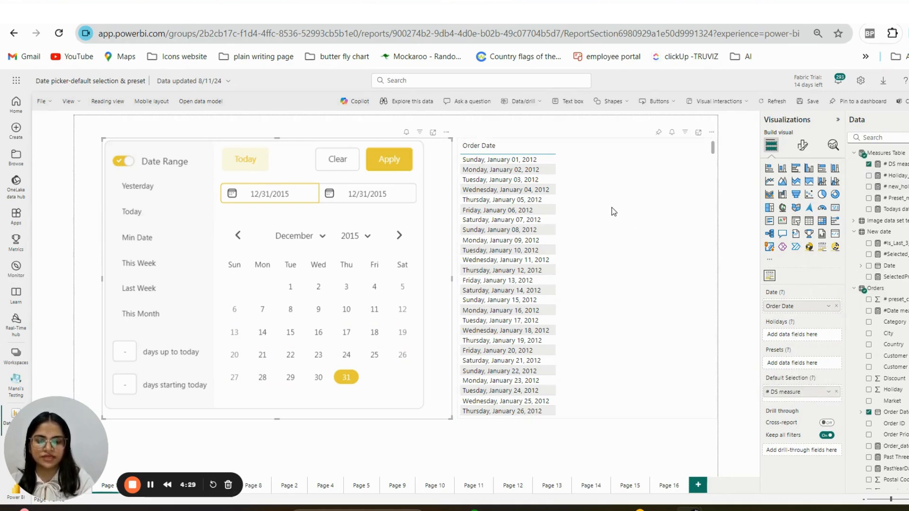
click(433, 134)
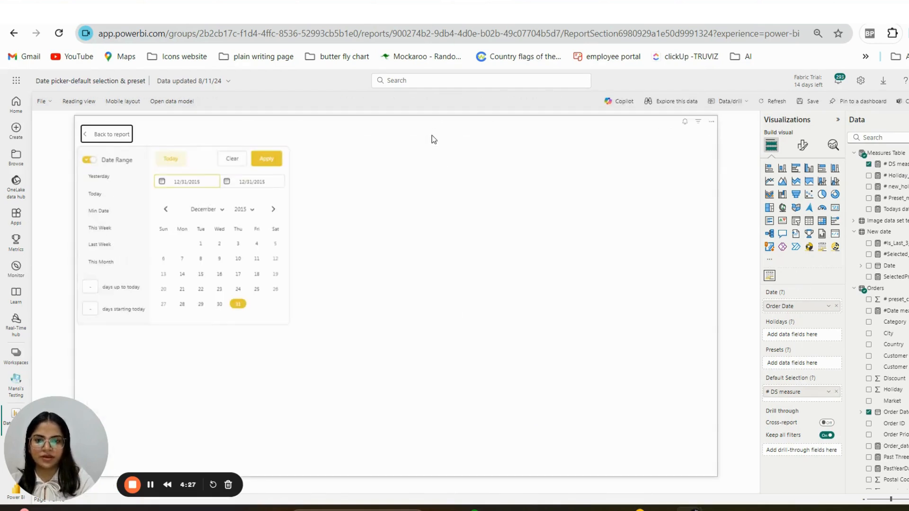
click(697, 159)
click(128, 223)
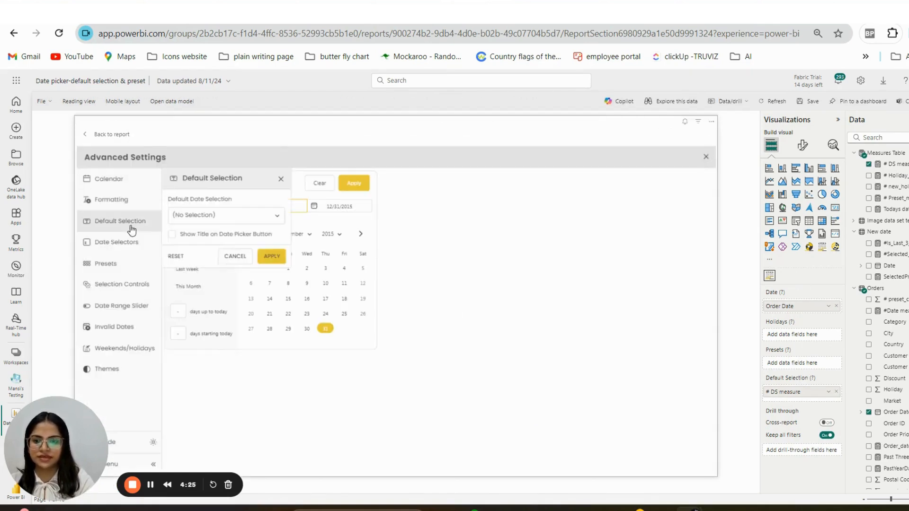
click(253, 220)
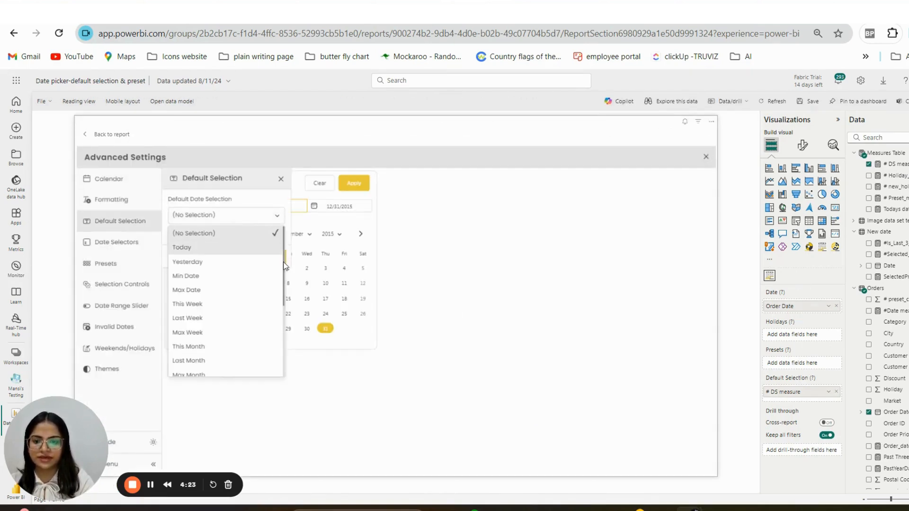
scroll(286, 367, down, 3)
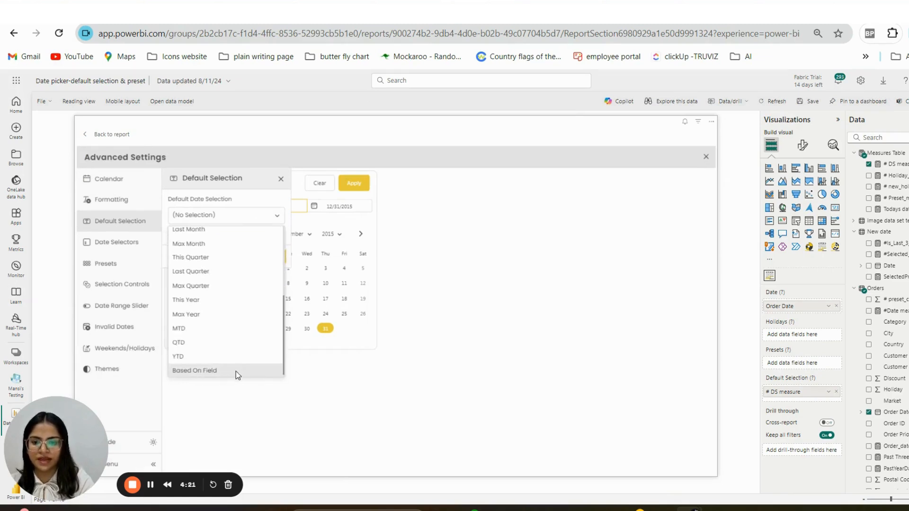
click(217, 372)
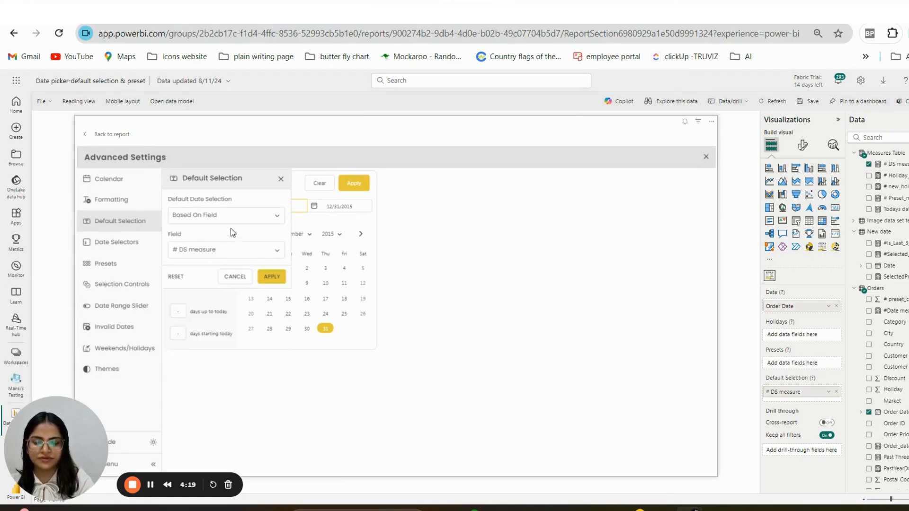
click(221, 250)
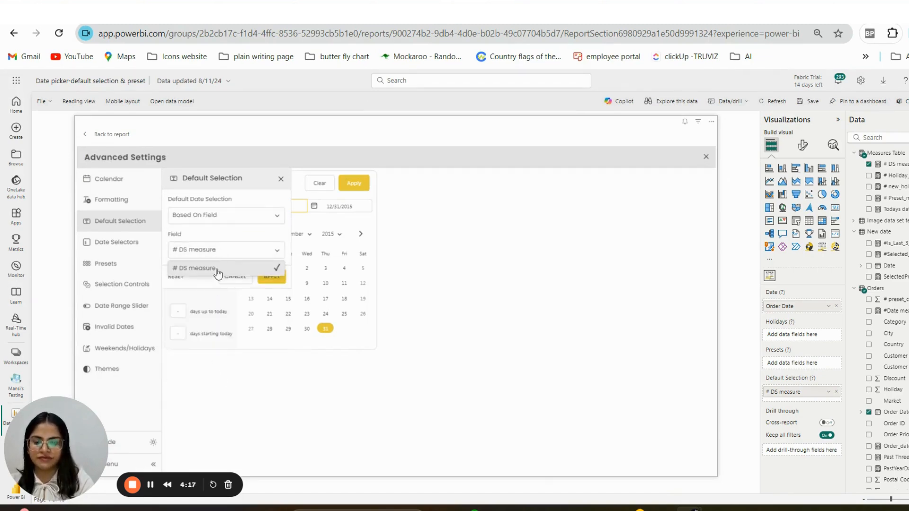
click(220, 269)
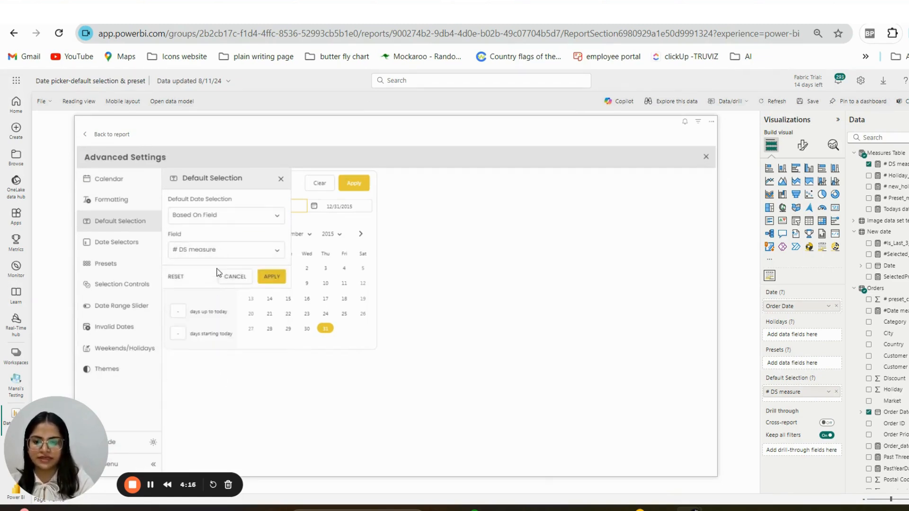
click(272, 278)
click(118, 135)
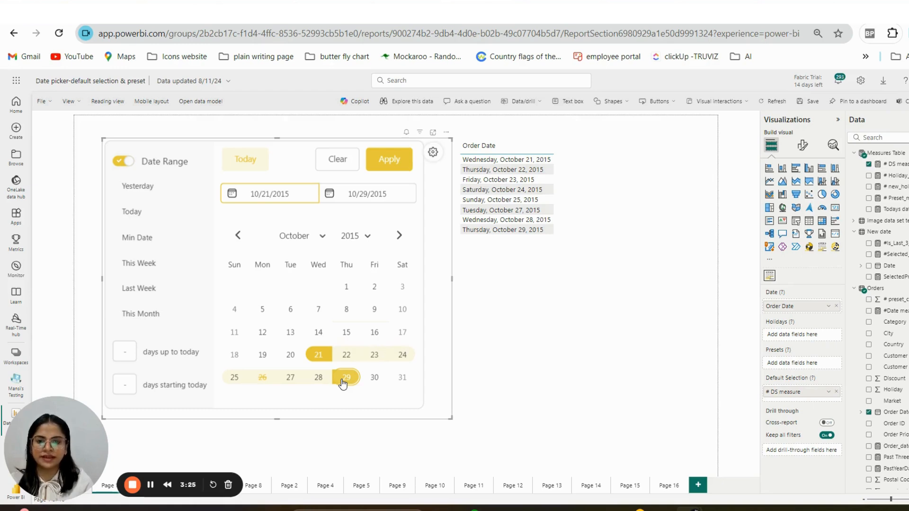
Set the default date selection to This Week with Show Title on Date Picker Button enabled, and apply it
click(432, 152)
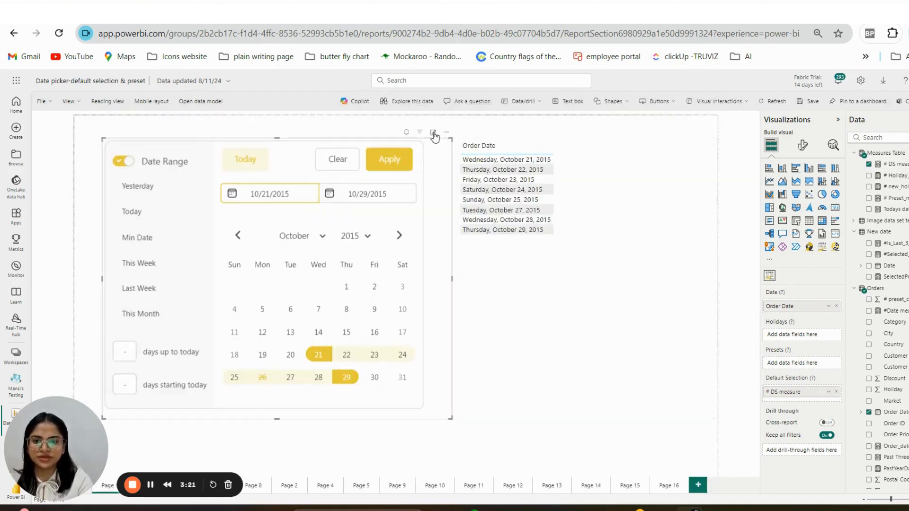
click(432, 136)
click(704, 158)
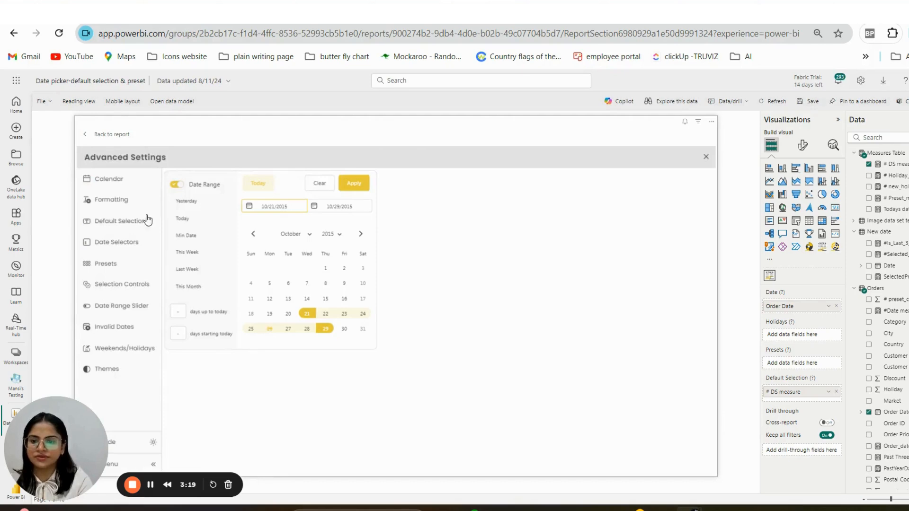
click(130, 223)
click(219, 215)
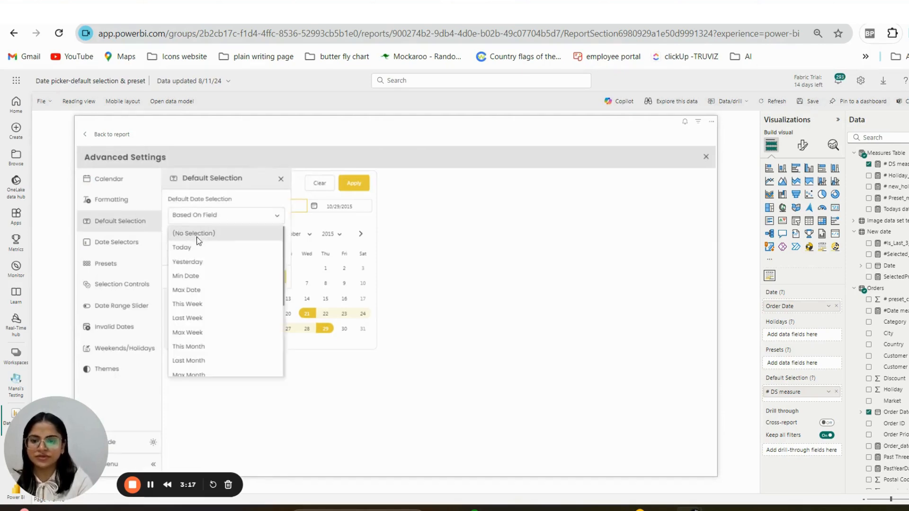
click(192, 303)
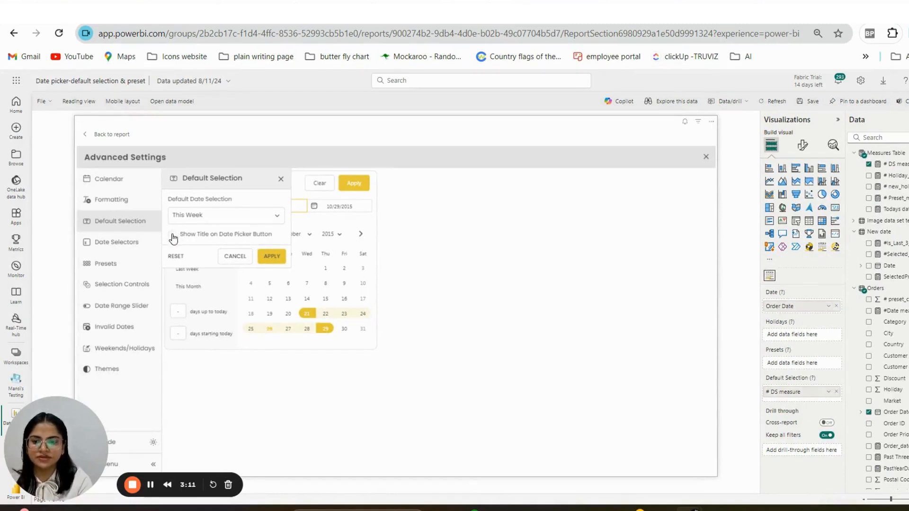
click(272, 256)
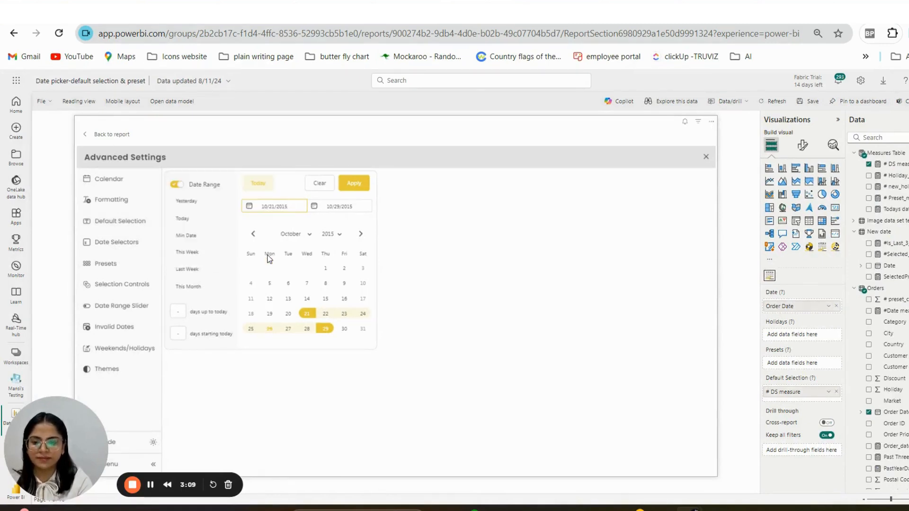
Turn off Keep Canvas Display All The Time in the date picker's calendar settings and apply the change
click(100, 180)
click(172, 233)
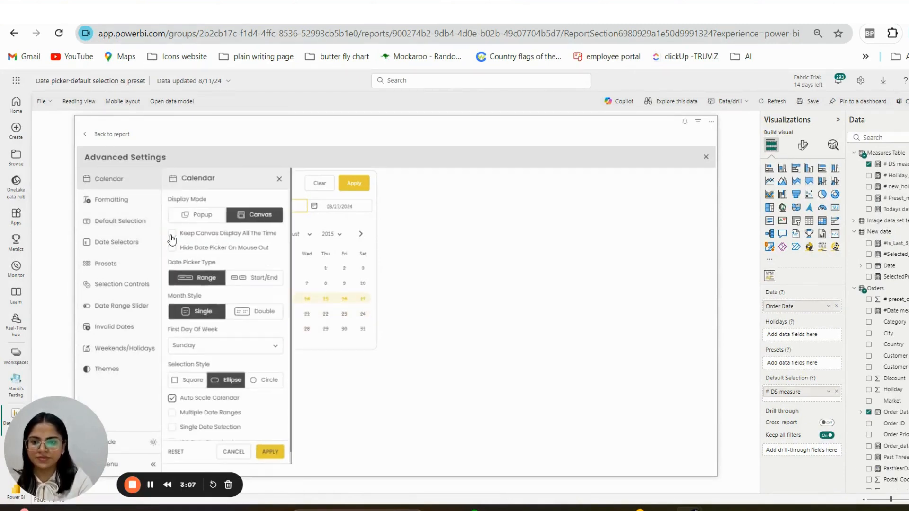
click(273, 450)
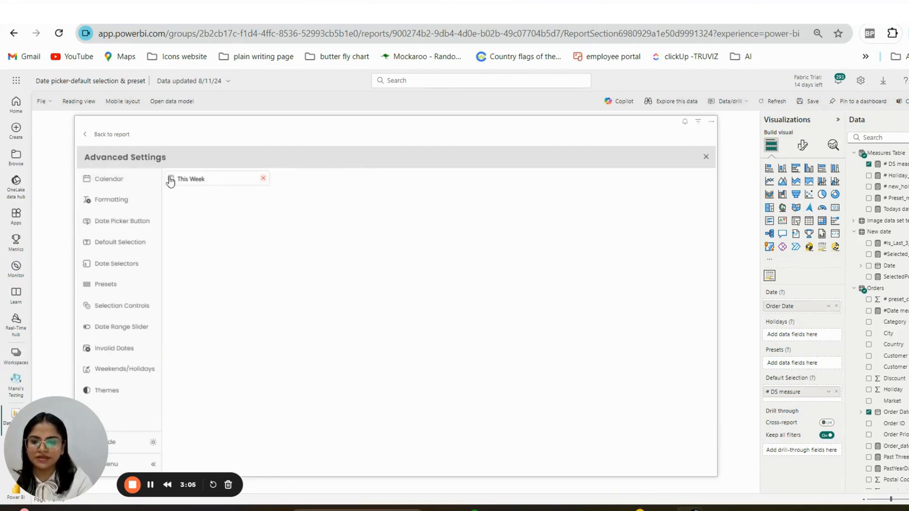
Check the Default Selection settings without changing them, return to the report, and expand the date picker from its button
click(110, 242)
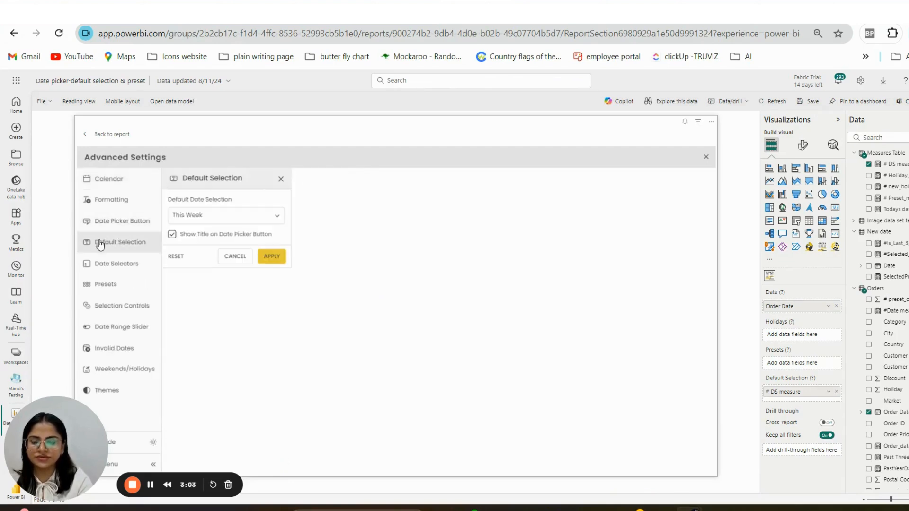
click(234, 256)
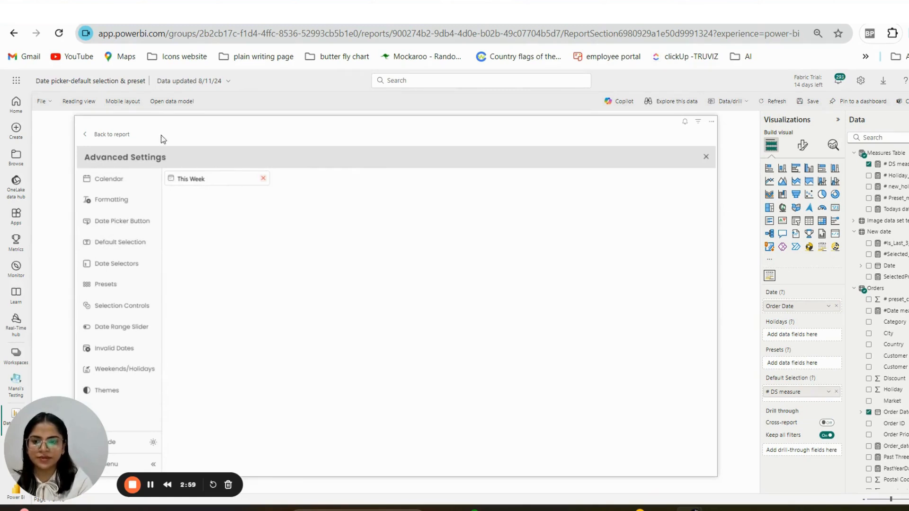
click(114, 135)
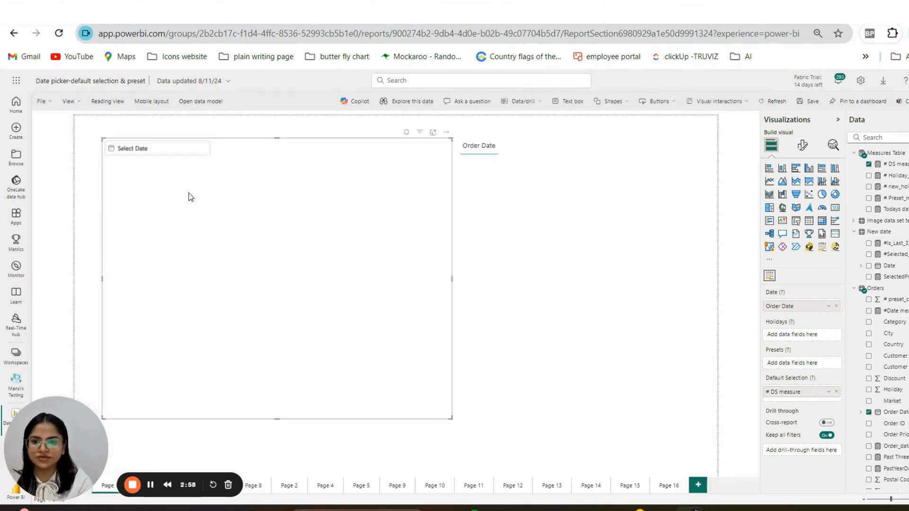
click(148, 150)
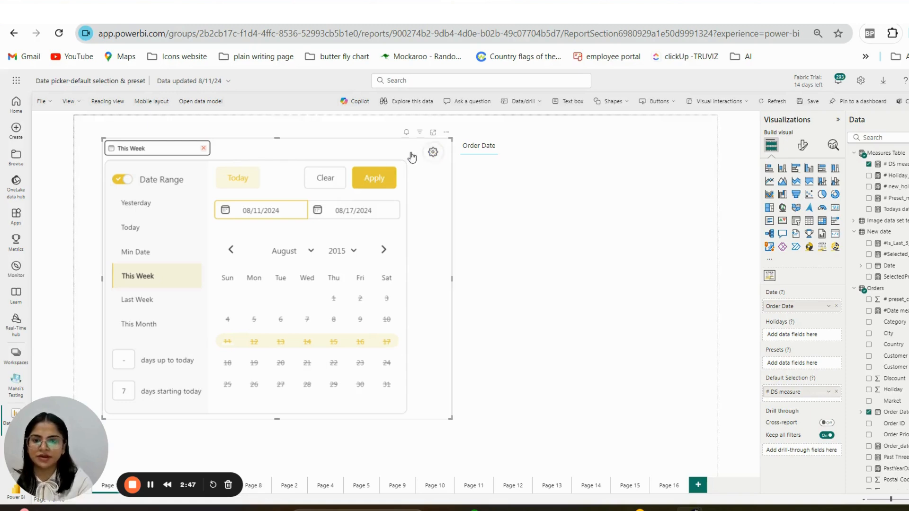
Reopen the advanced settings, choose Max Week as the default date selection, and apply it
click(433, 132)
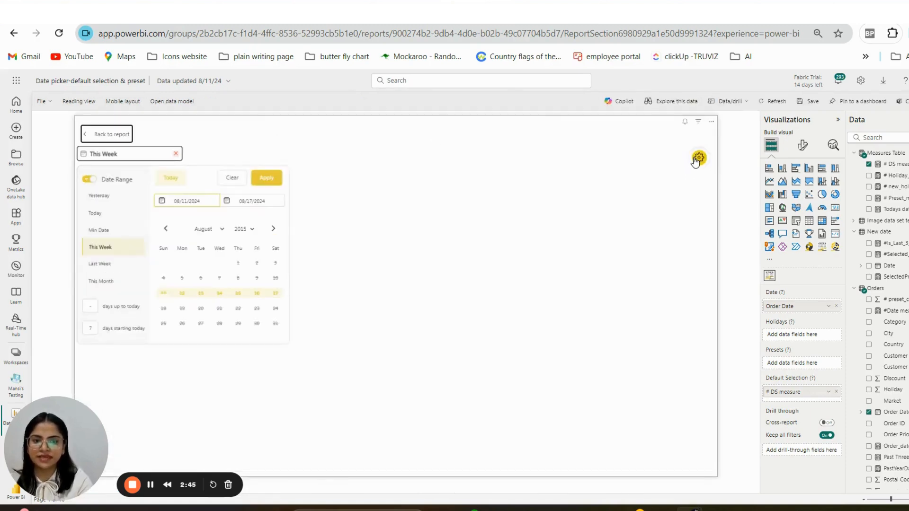
click(697, 159)
click(120, 242)
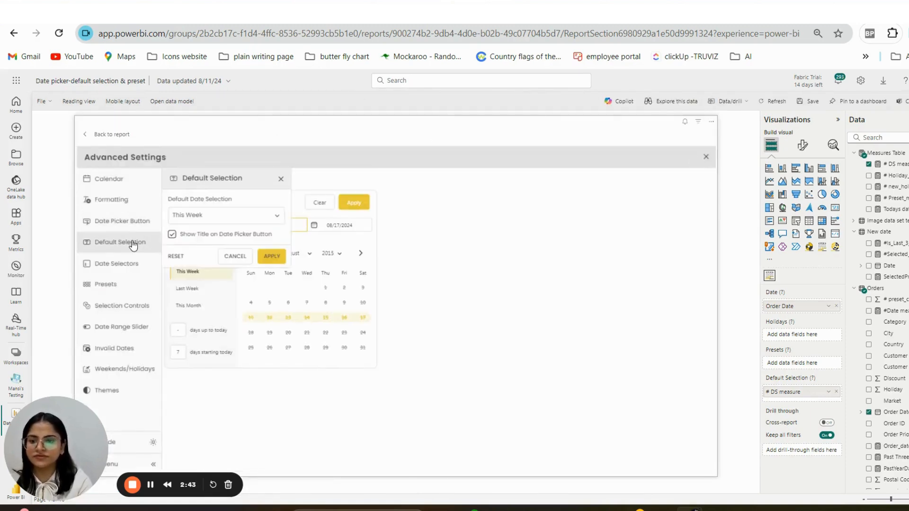
click(220, 219)
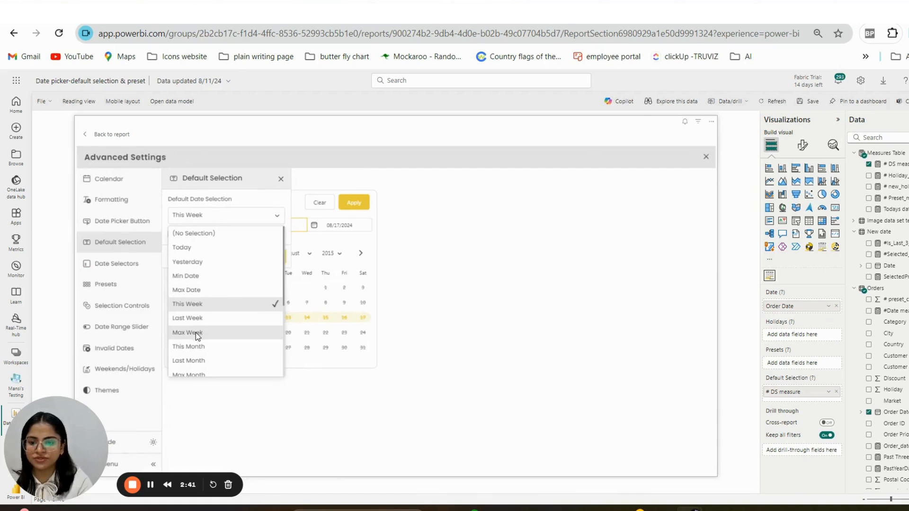
click(198, 337)
click(277, 259)
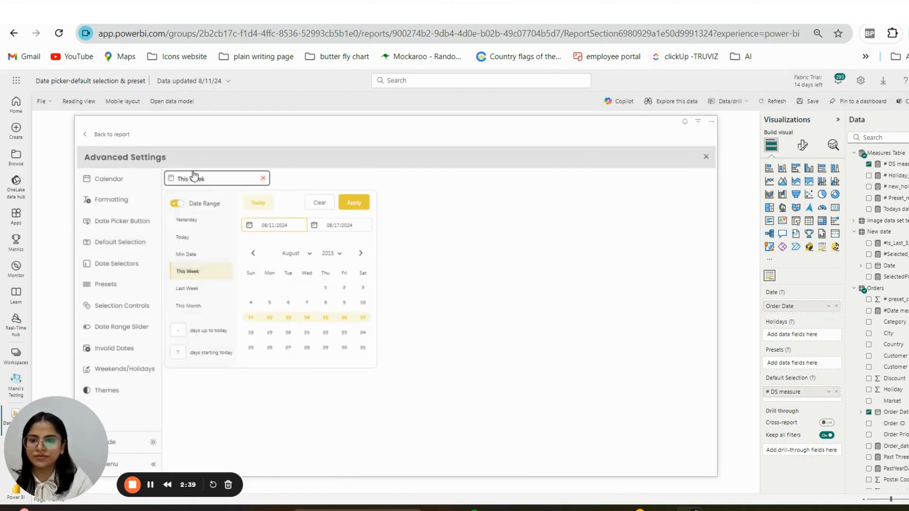